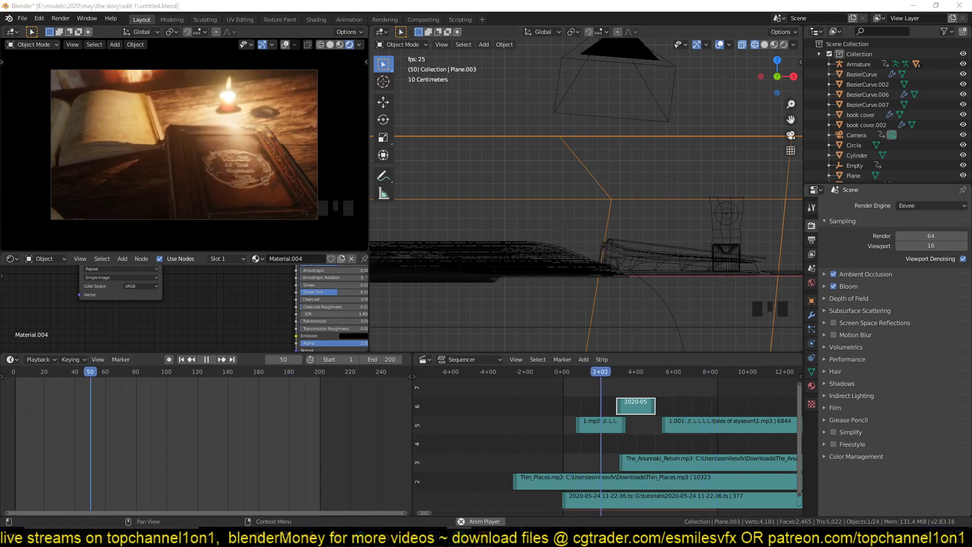
# Pause the book animation at frame 80
pyautogui.click(493, 165)
pyautogui.press('space')
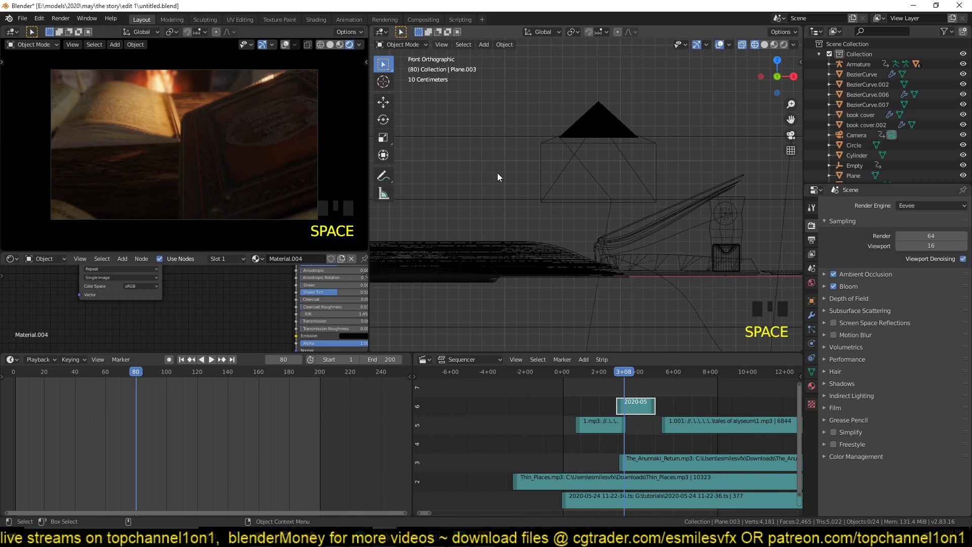
pyautogui.keyDown('shift'); pyautogui.moveTo(506, 168); pyautogui.dragTo(508, 183, button='middle'); pyautogui.keyUp('shift')
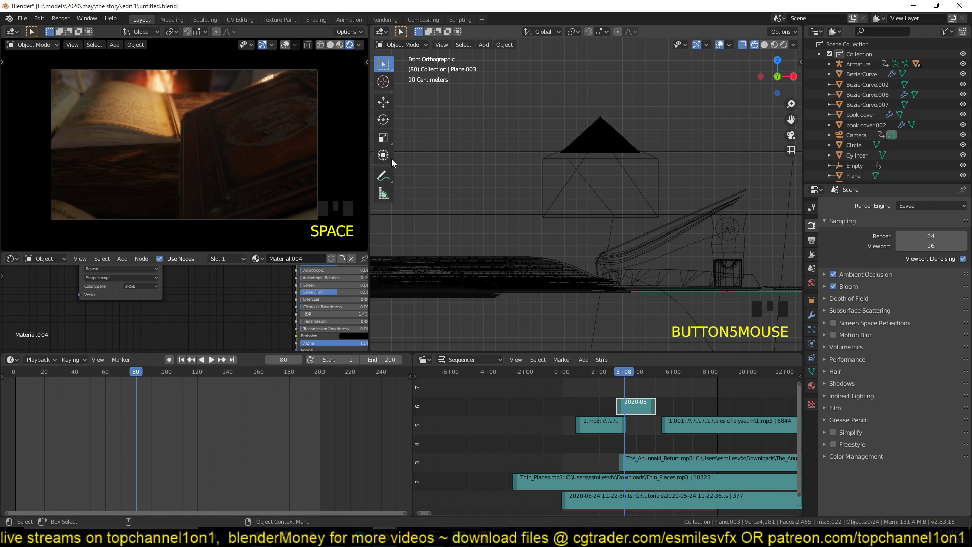
# Replay the book animation from frame 0 and pause it at frame 182
pyautogui.scroll(-2, 262, 172)
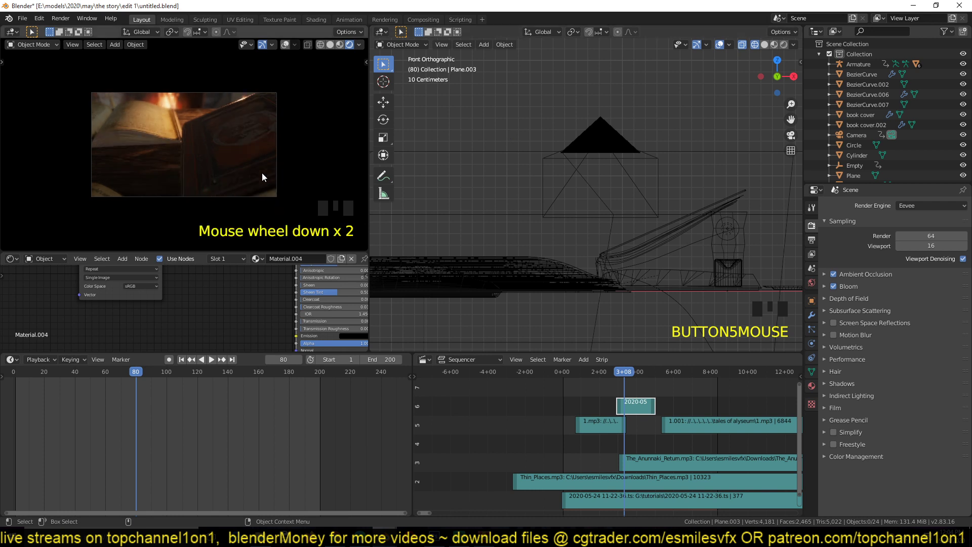
pyautogui.keyDown('shift'); pyautogui.rightClick(8, 429); pyautogui.keyUp('shift')
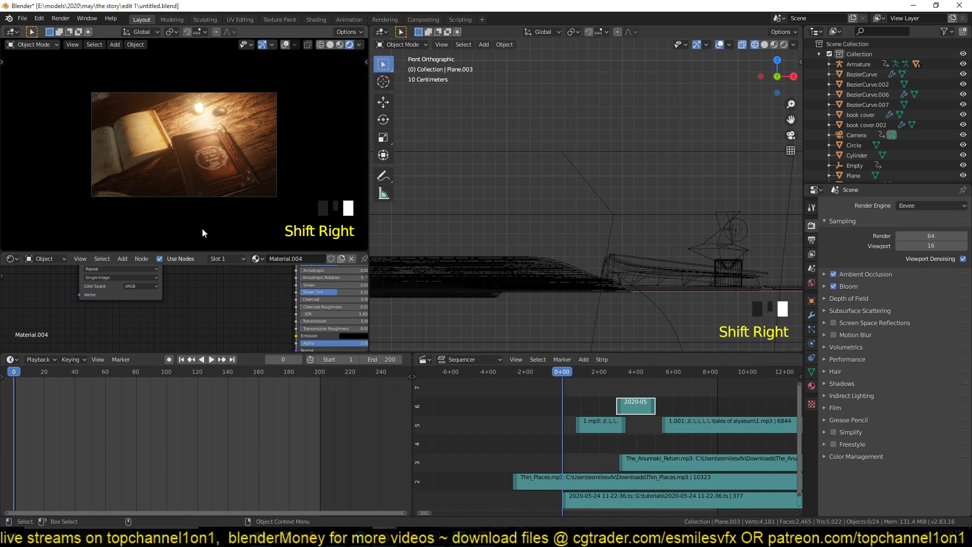
pyautogui.press('space')
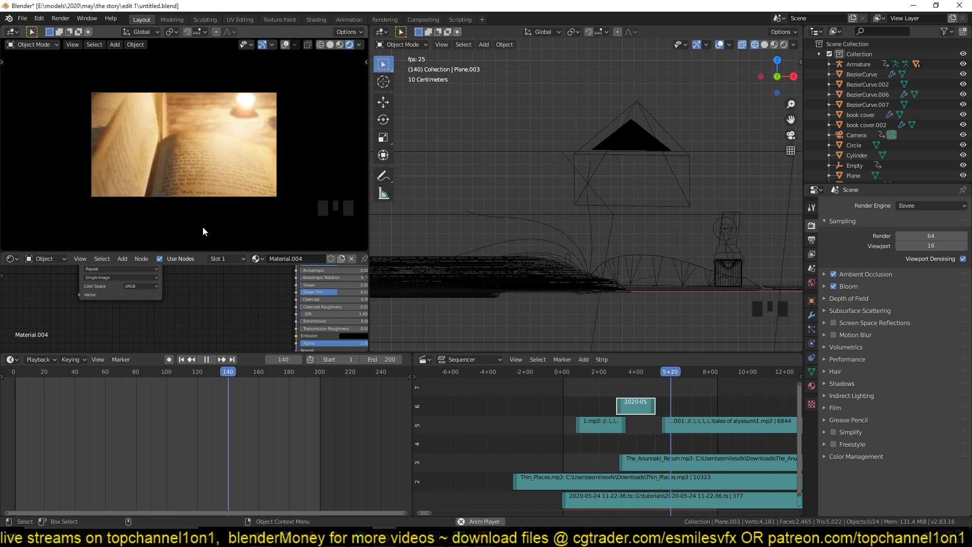
pyautogui.press('space')
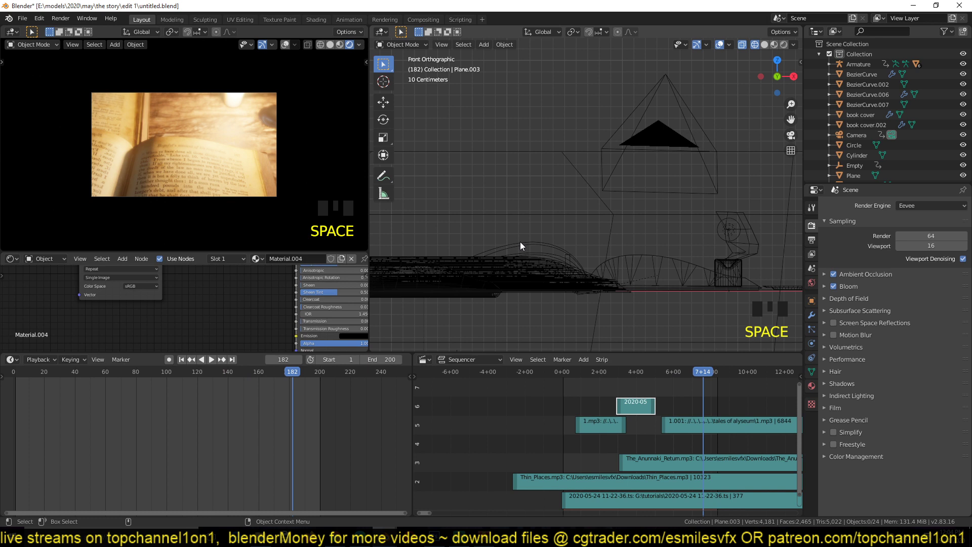
pyautogui.scroll(-4, 615, 450)
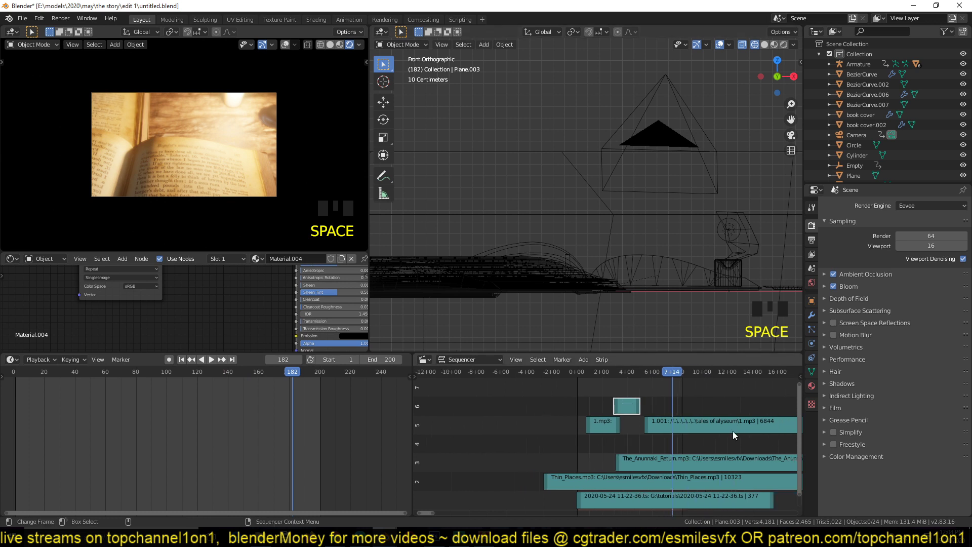
# Save the file and replay the animation's opening from frame 0, pausing at frame 30
pyautogui.hotkey('ctrl', 's')
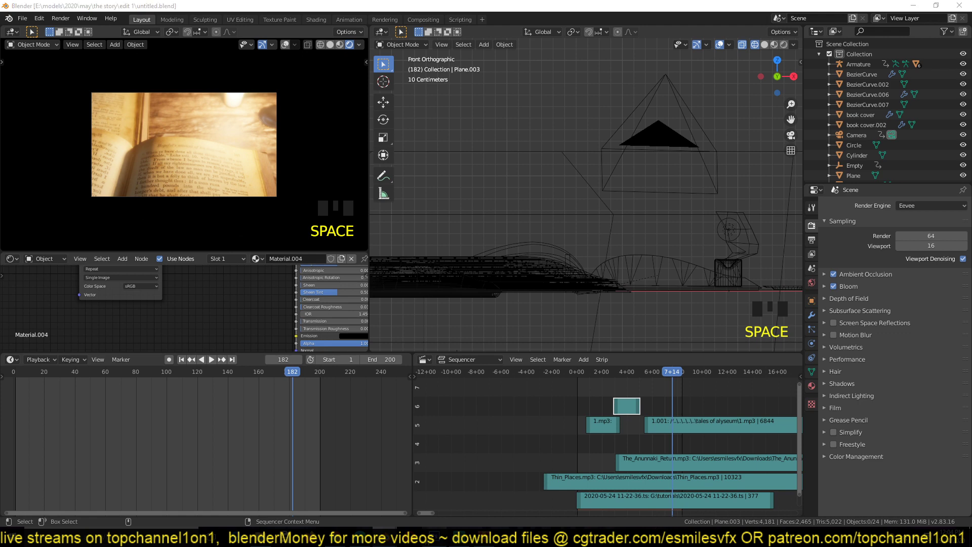
pyautogui.click(435, 536)
pyautogui.hotkey('alt', 'Tab')
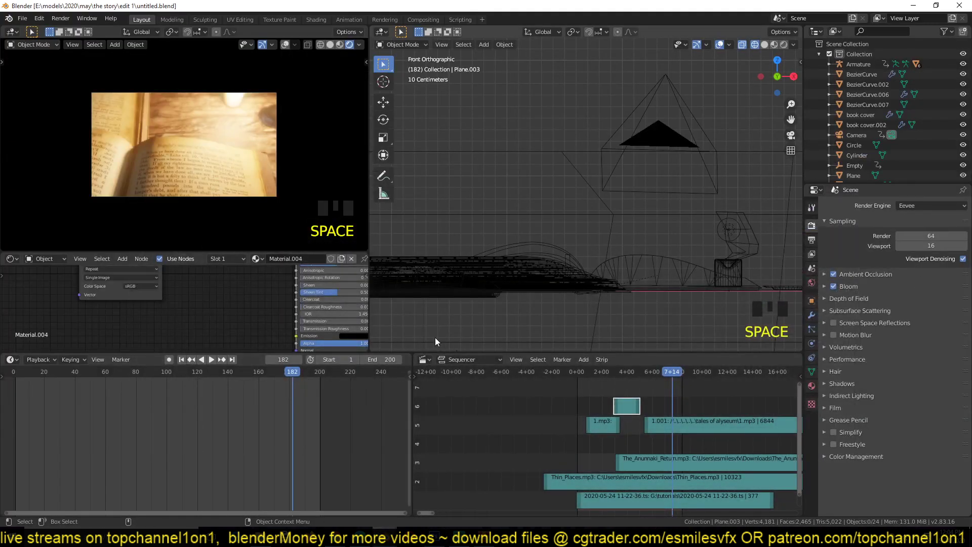
pyautogui.hotkey('shift', 'Right')
pyautogui.press('space')
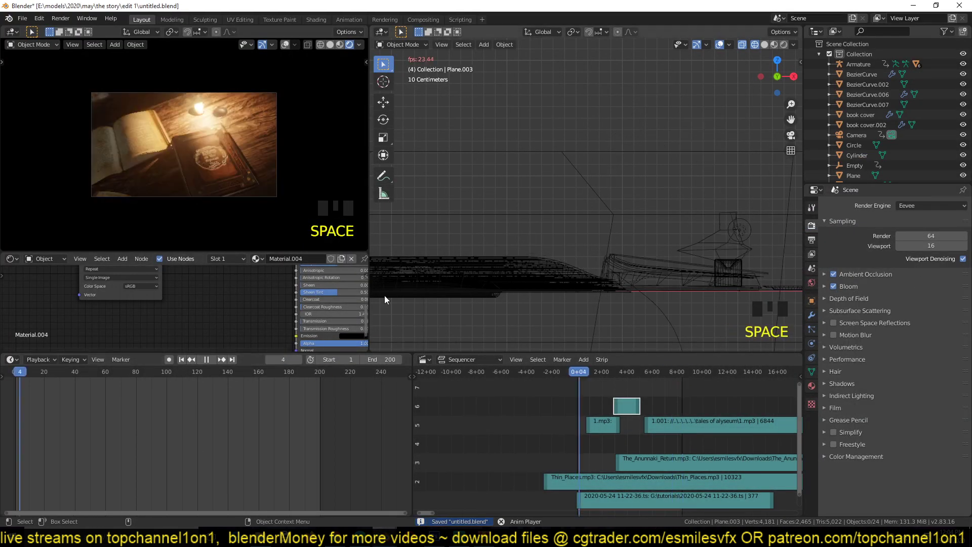
pyautogui.press('space')
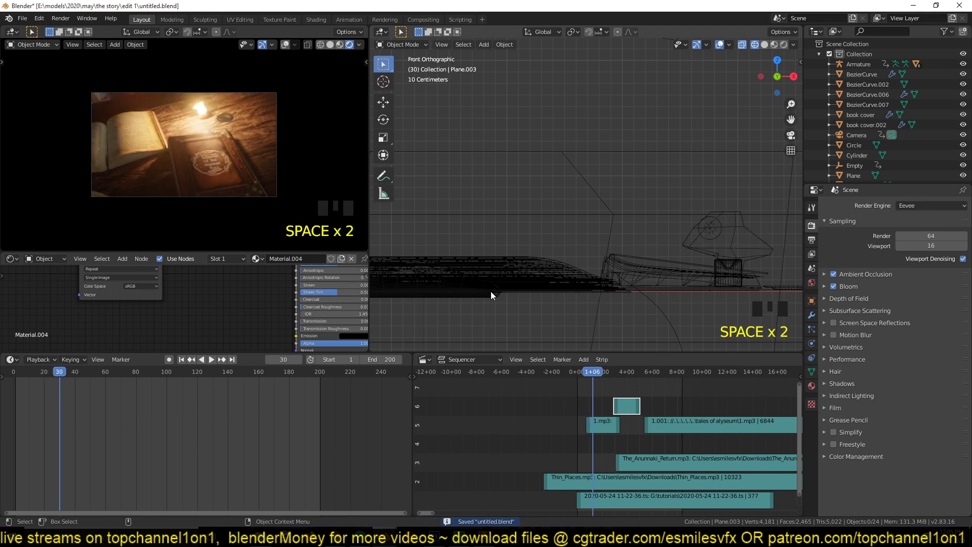
# Change the wireframe front viewport to a perspective view of the table scene with Solid shading
pyautogui.press('`')
pyautogui.scroll(-3, 557, 274)
pyautogui.press('z')
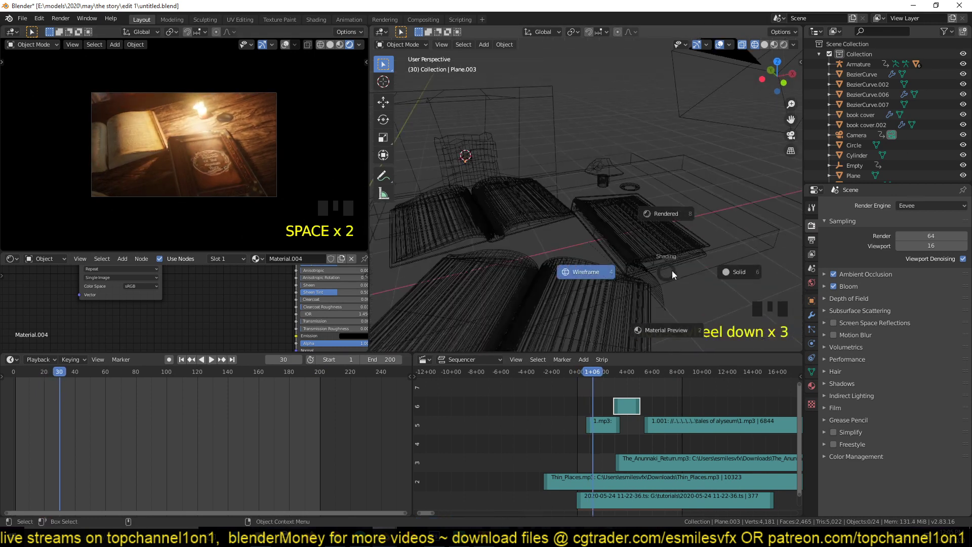
pyautogui.scroll(2, 636, 278)
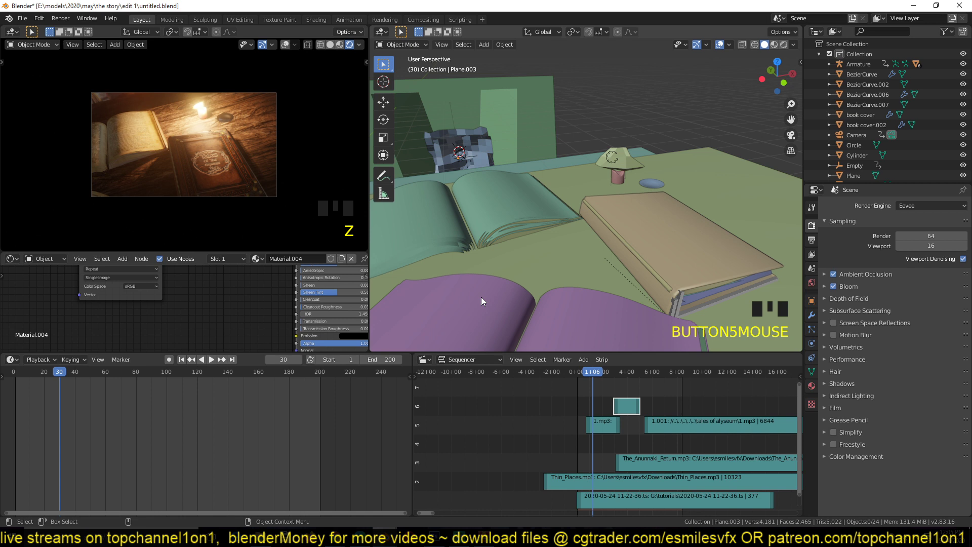
# Switch to the browser to show the YouTube Studio channel dashboard with its navigation expanded, and return to Blender
pyautogui.click(359, 537)
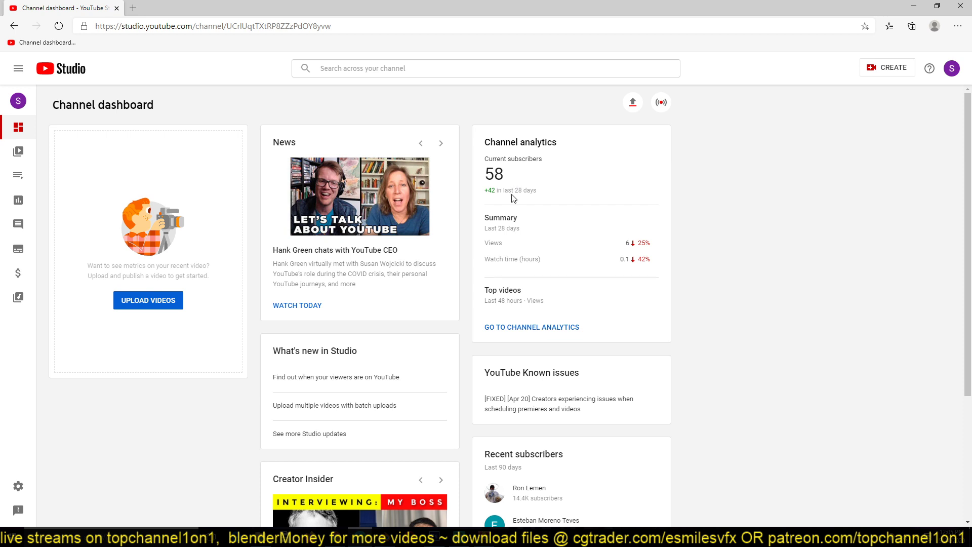
pyautogui.click(18, 69)
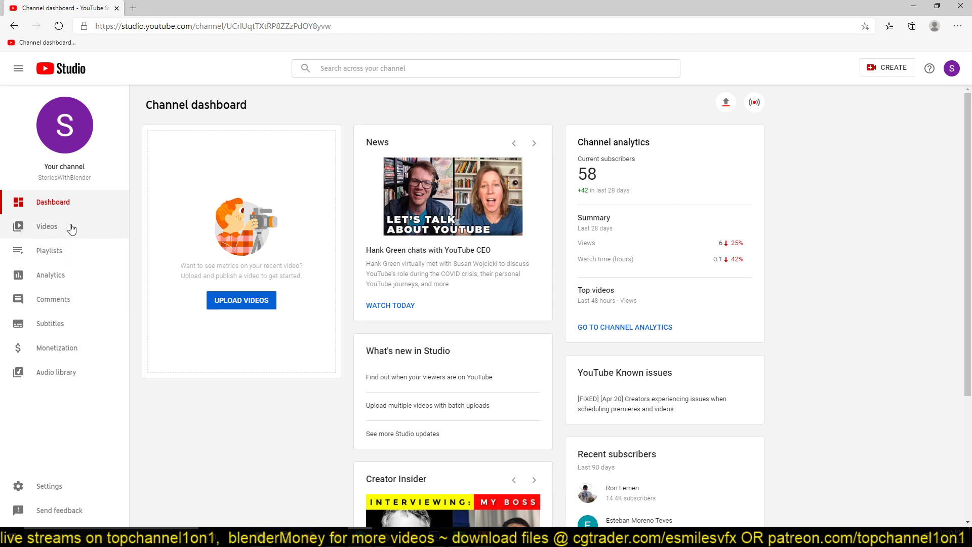
pyautogui.click(913, 5)
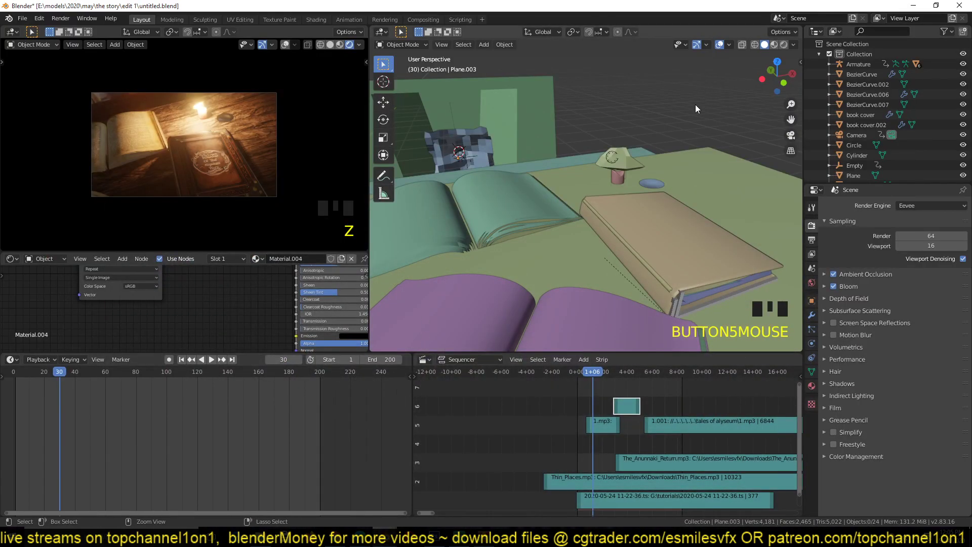
# Save the file and replay the animation from the start, pausing at frame 163
pyautogui.hotkey('ctrl', 's')
pyautogui.hotkey('shift', 'Right')
pyautogui.press('space')
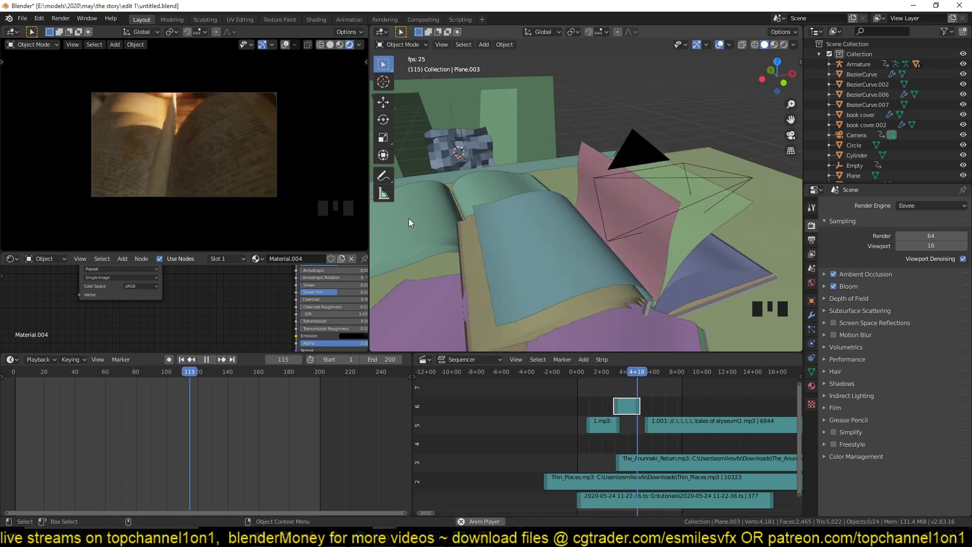
pyautogui.press('space')
pyautogui.scroll(-2, 517, 184)
pyautogui.scroll(-2, 555, 229)
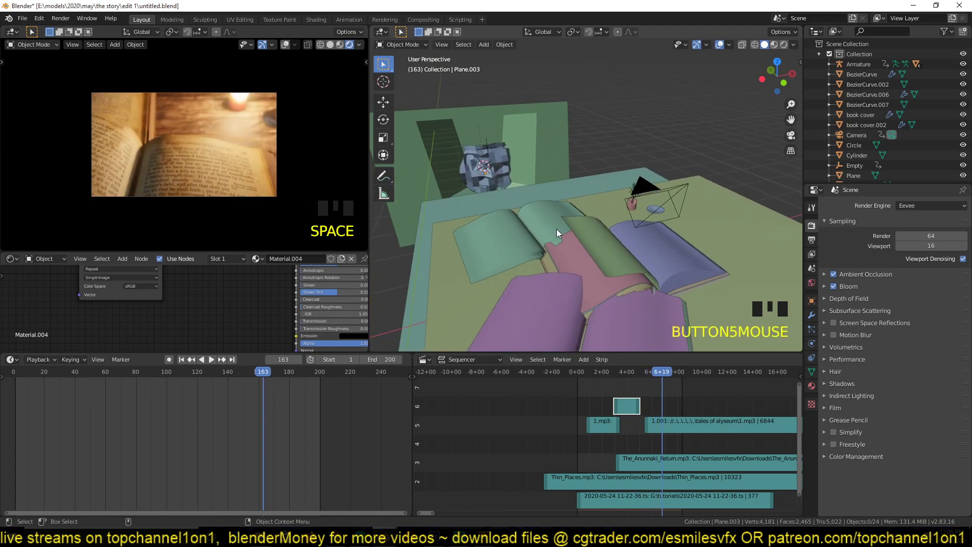
# Return to frame 0, select the closed book's cover and focus the viewport on it from a low angle
pyautogui.keyDown('shift'); pyautogui.rightClick(5, 437); pyautogui.keyUp('shift')
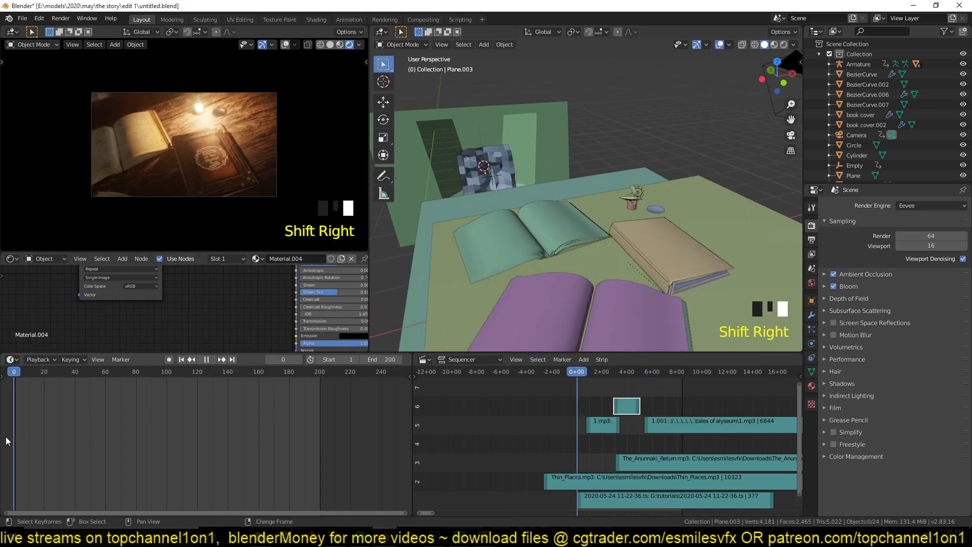
pyautogui.scroll(-1, 518, 259)
pyautogui.doubleClick(659, 251)
pyautogui.press('KP_Decimal')
pyautogui.press('KP_Decimal')
pyautogui.press('`')
pyautogui.moveTo(661, 253); pyautogui.dragTo(633, 233, button='middle')
pyautogui.scroll(-2, 632, 234)
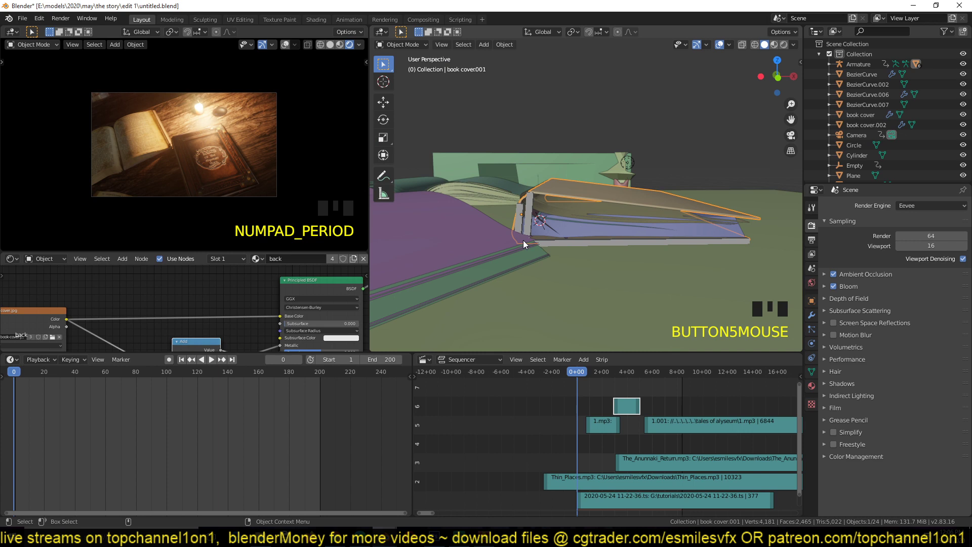
# Set the viewport around the closed book to Material Preview shading
pyautogui.scroll(2, 523, 242)
pyautogui.click(774, 45)
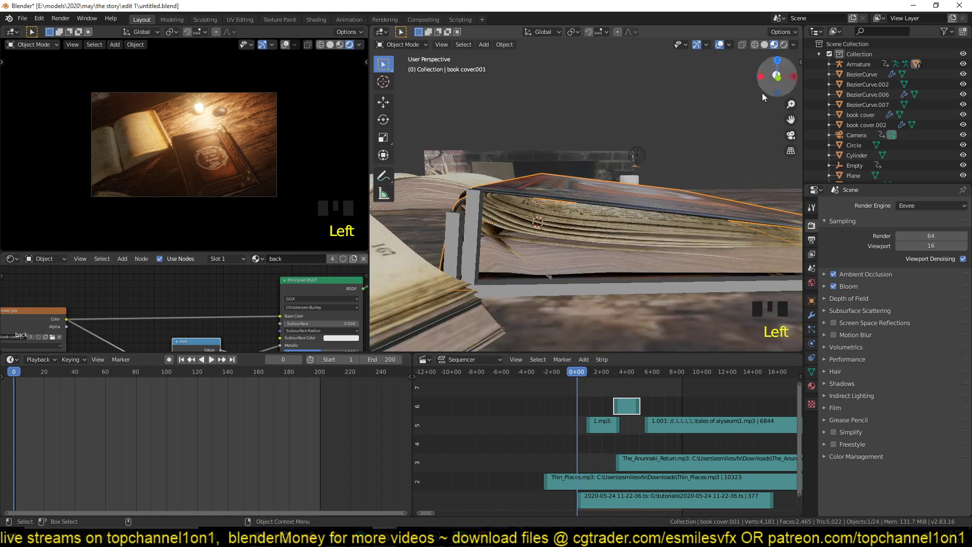
pyautogui.moveTo(757, 108)
pyautogui.mouseDown(button='middle')
pyautogui.moveTo(751, 167)
pyautogui.moveTo(762, 161)
pyautogui.mouseUp(button='middle')
# Select the closed book's armature, enter Pose Mode and select the bone at the base of its spine
pyautogui.click(598, 256)
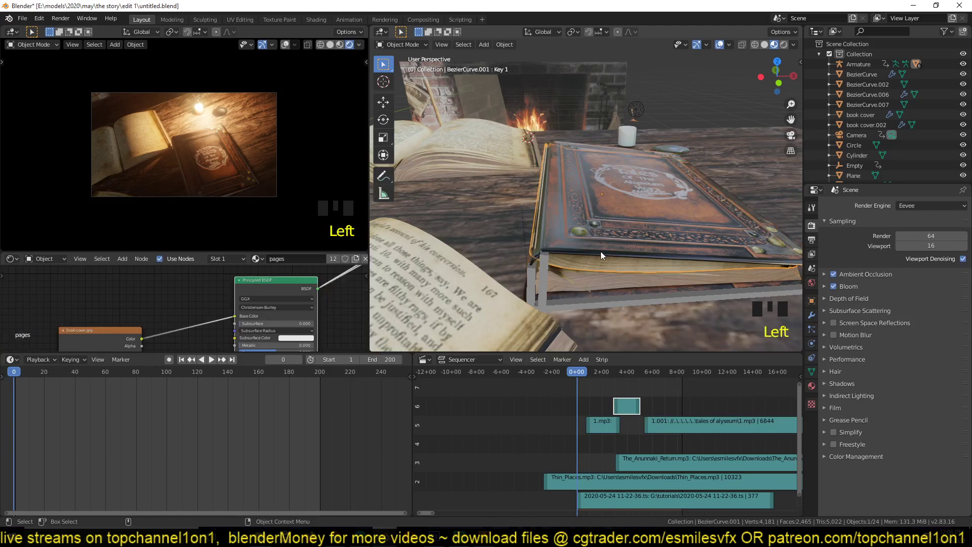
pyautogui.click(545, 269)
pyautogui.hotkey('ctrl', 'Tab')
pyautogui.click(546, 268)
pyautogui.scroll(-1, 639, 296)
pyautogui.click(681, 267)
pyautogui.click(549, 257)
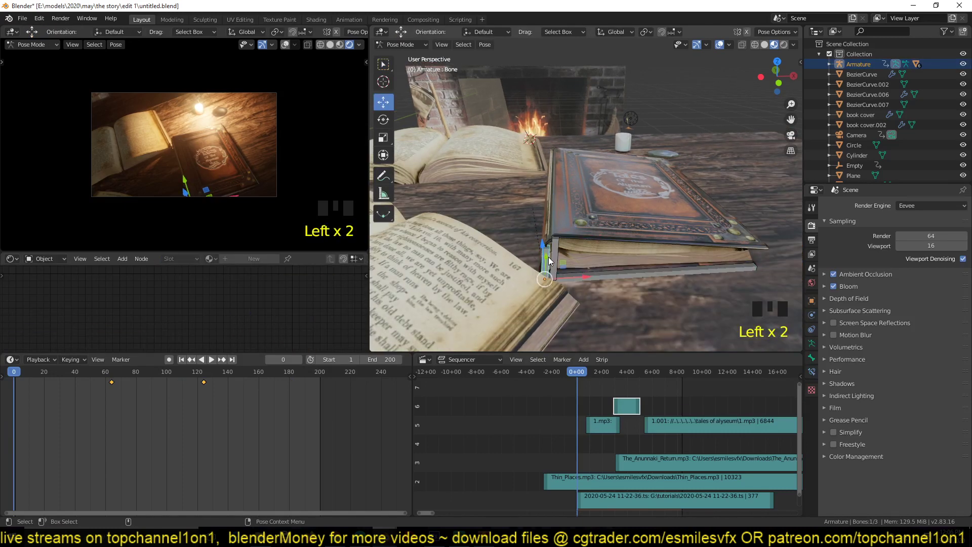
pyautogui.click(560, 262)
pyautogui.click(638, 266)
# Try rotating the spine bone around the global Y axis to swing the cover and pages open
pyautogui.press('r')
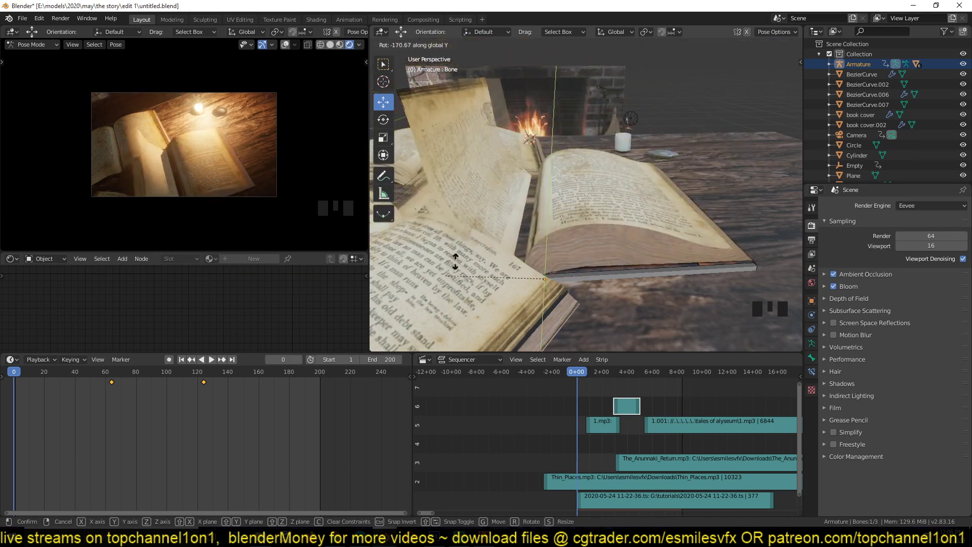
pyautogui.click(612, 261)
pyautogui.press('r')
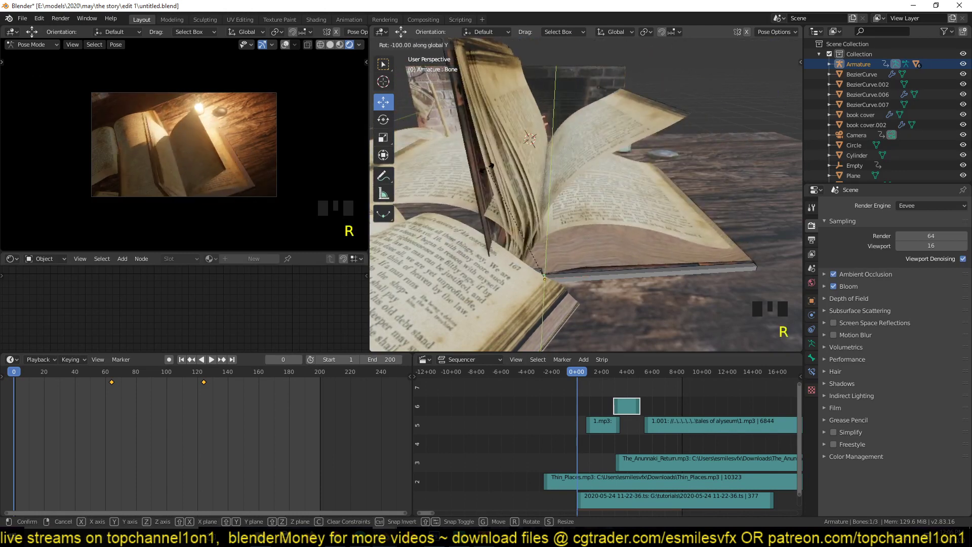
pyautogui.click(548, 181)
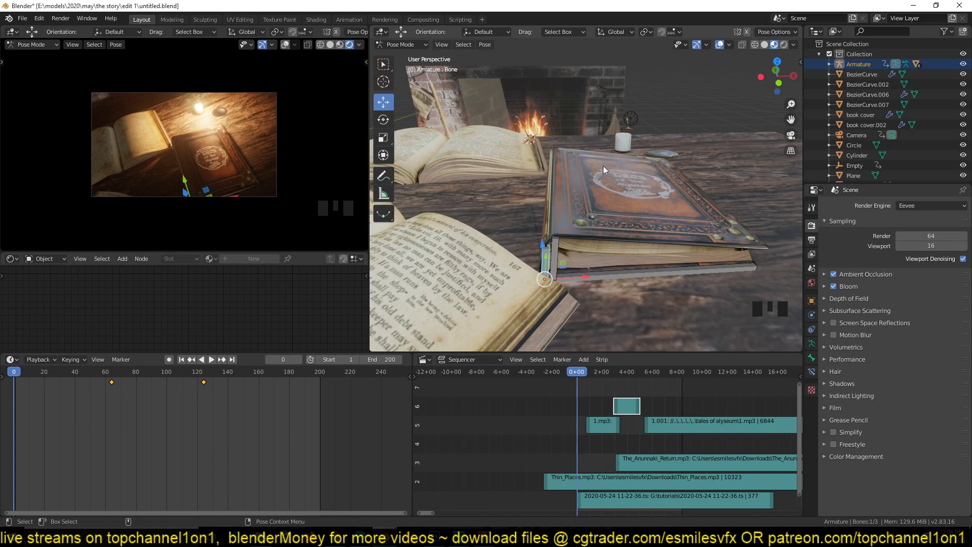
pyautogui.moveTo(603, 165); pyautogui.dragTo(624, 208, button='middle')
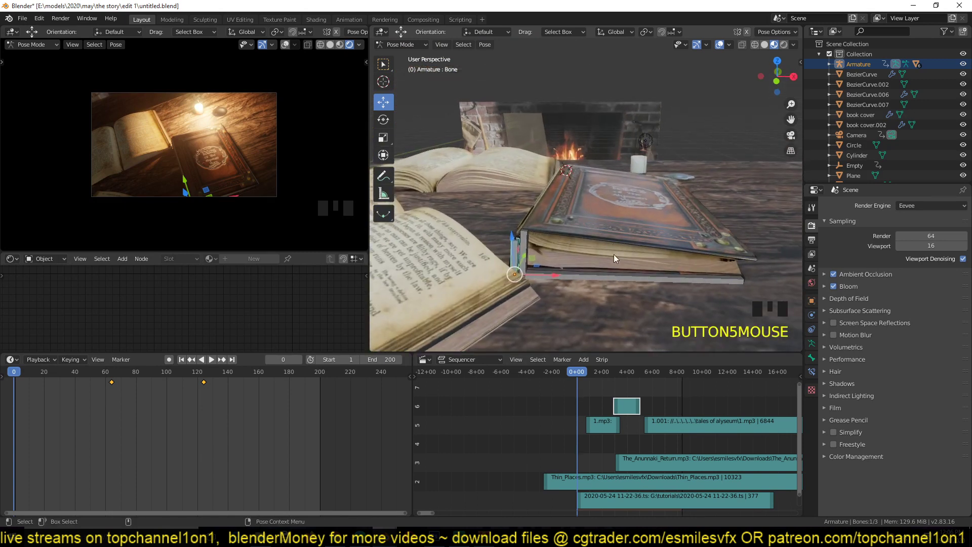
pyautogui.press('r')
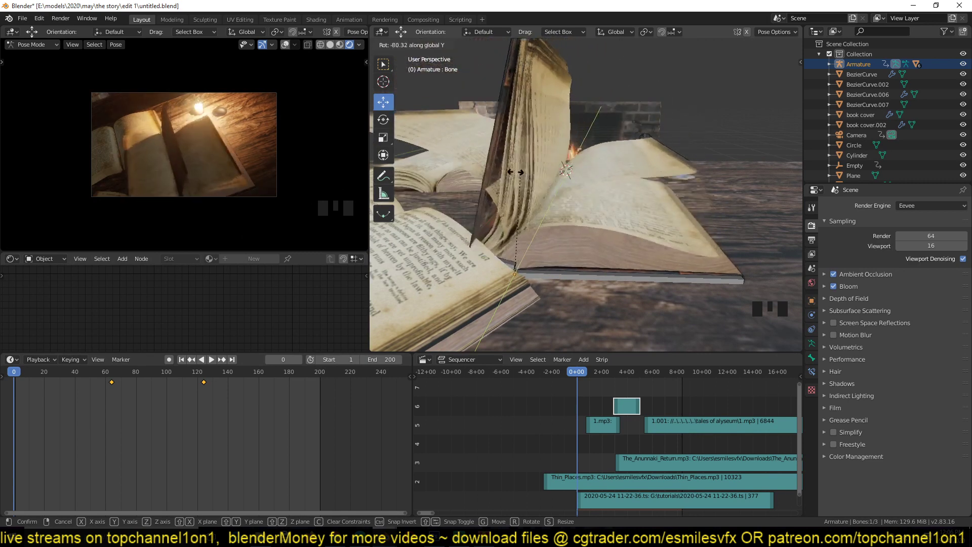
pyautogui.click(532, 185)
# Play the book-opening animation and move the playhead to frame 141 with the pages in view
pyautogui.press('space')
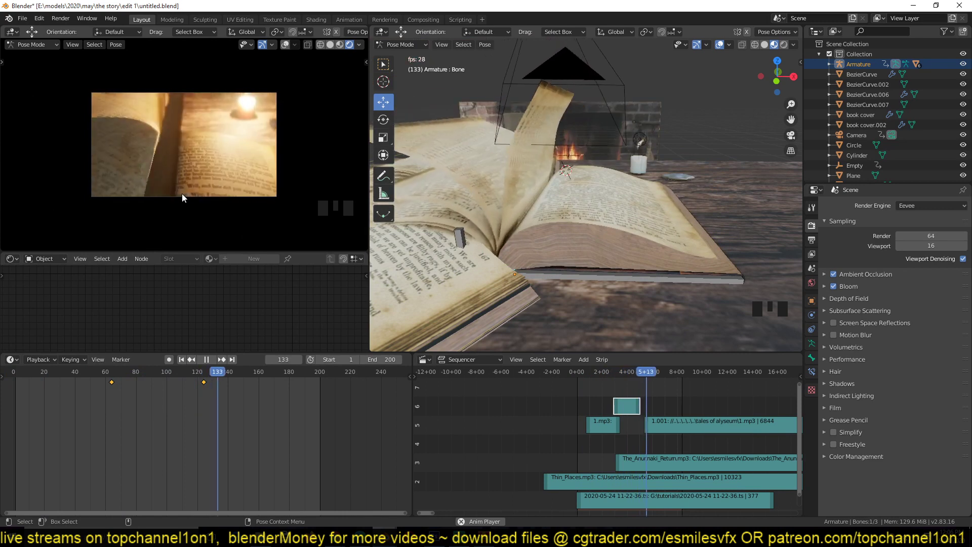
pyautogui.press('space')
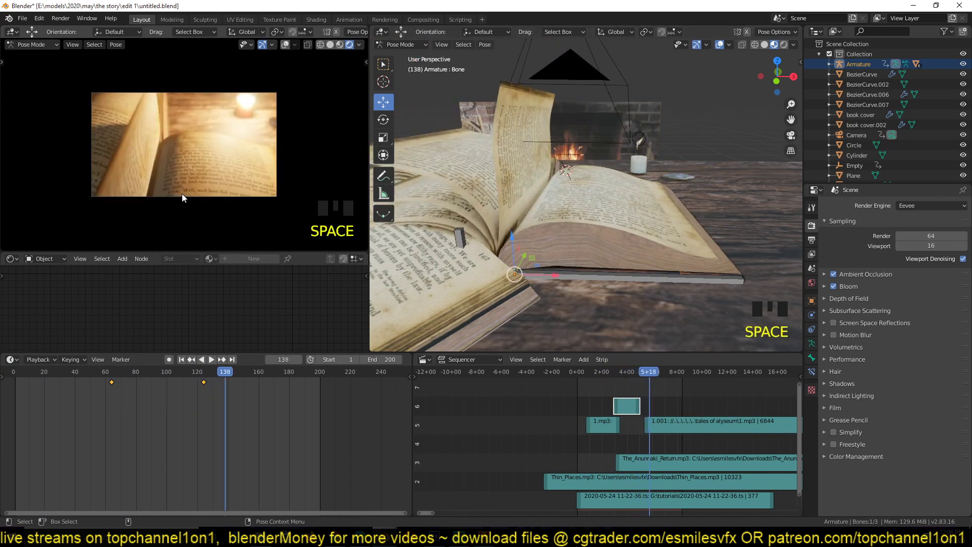
pyautogui.scroll(-2, 501, 199)
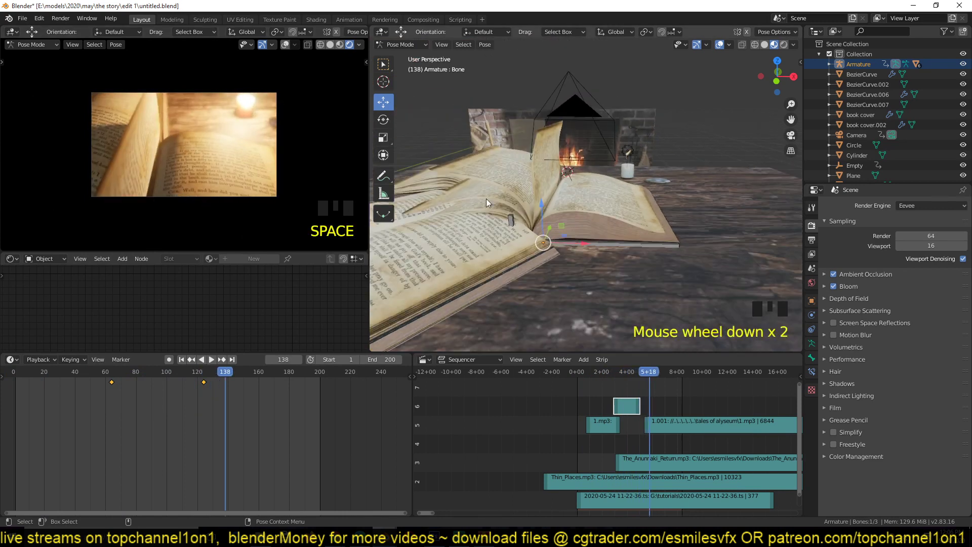
pyautogui.press('`')
pyautogui.moveTo(501, 199); pyautogui.dragTo(618, 202, button='middle')
pyautogui.keyDown('shift'); pyautogui.moveTo(223, 442); pyautogui.dragTo(228, 403, button='right'); pyautogui.keyUp('shift')
# Return to Object Mode, select the upright turning page and open its shape key properties
pyautogui.hotkey('ctrl', 'Tab')
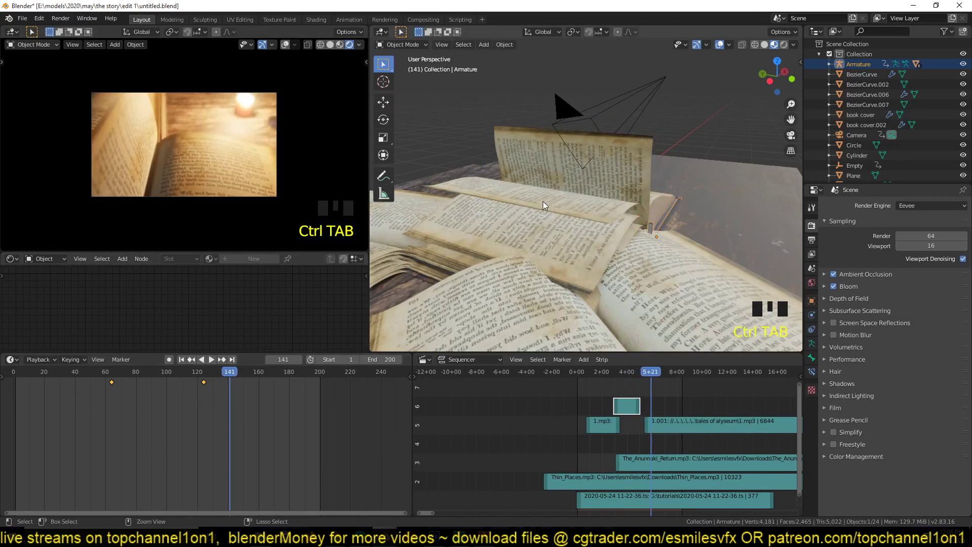
pyautogui.press('`')
pyautogui.click(502, 191)
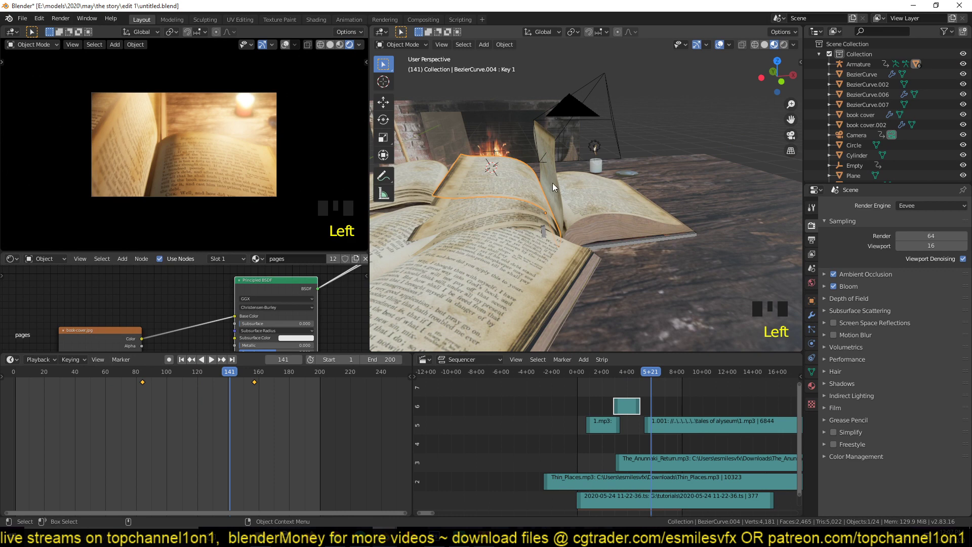
pyautogui.click(552, 184)
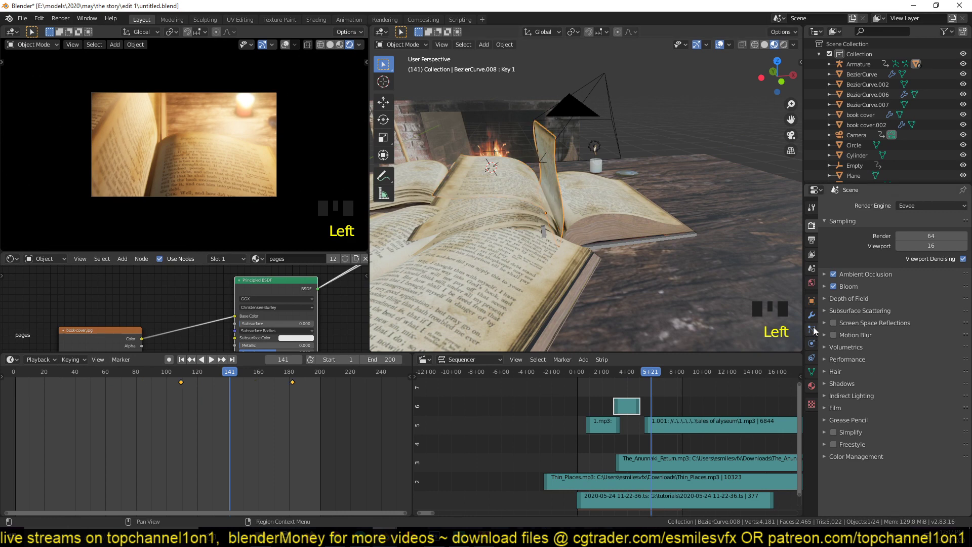
pyautogui.click(811, 371)
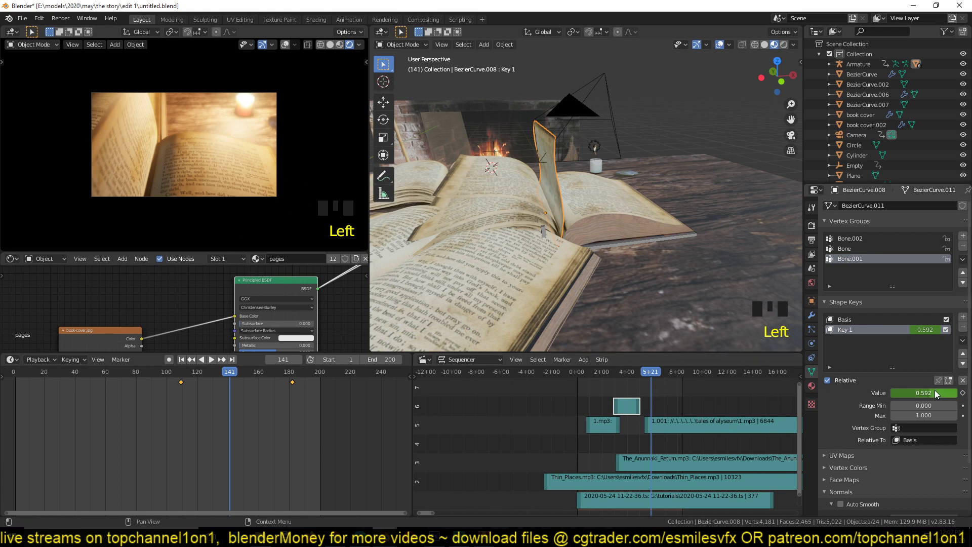
# Try lowering the turning page's Key 1 shape key to 0.204 and play the page-turn animation
pyautogui.moveTo(935, 394); pyautogui.dragTo(905, 394)
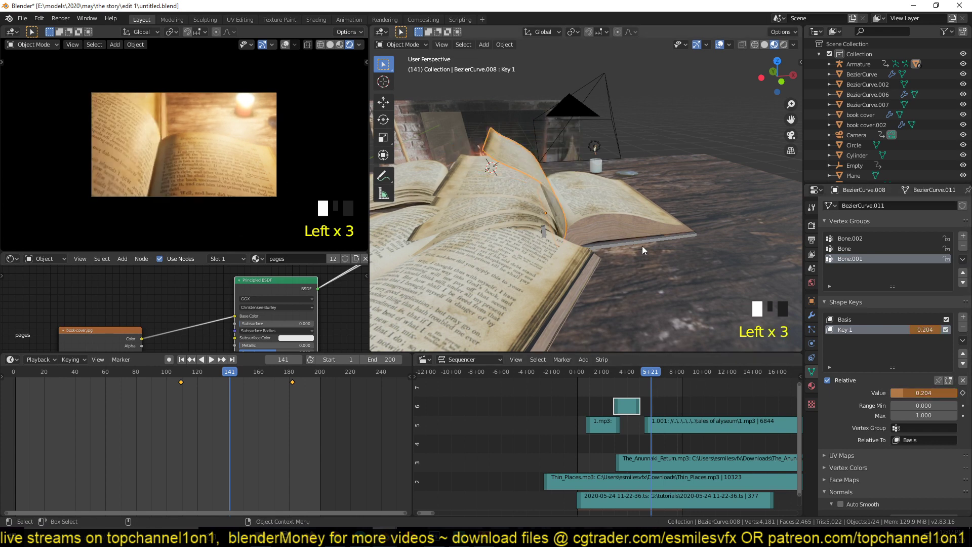
pyautogui.hotkey('shift', 'Right')
pyautogui.press('space')
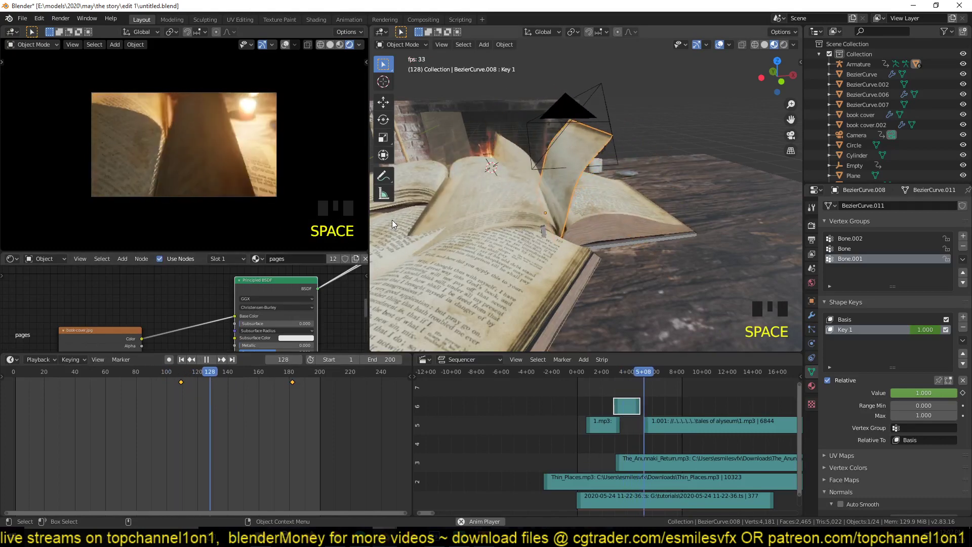
pyautogui.press('space')
# Select all the sequencer strips, add a marker at frame 139 and save the file
pyautogui.moveTo(570, 178); pyautogui.dragTo(587, 269, button='middle')
pyautogui.scroll(3, 608, 243)
pyautogui.scroll(-2, 612, 410)
pyautogui.press('a')
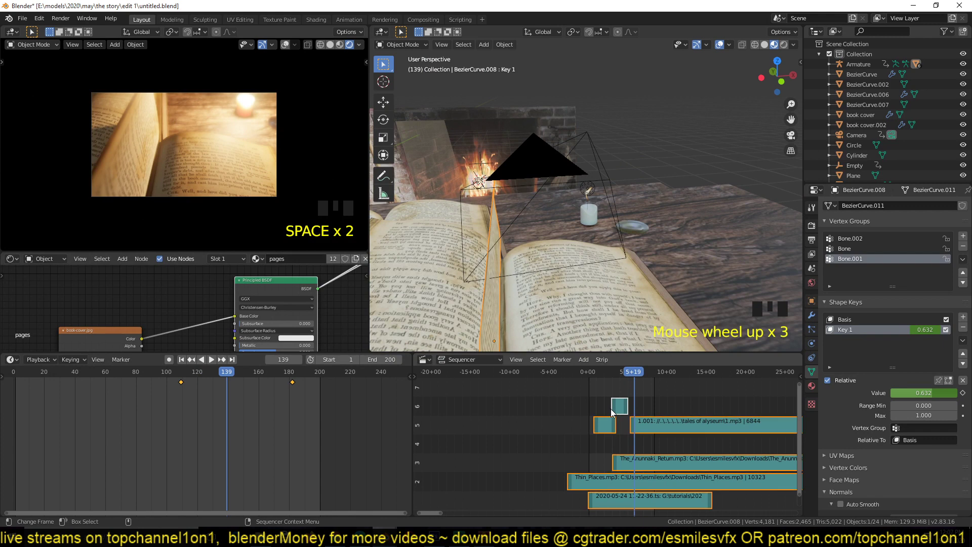
pyautogui.press('m')
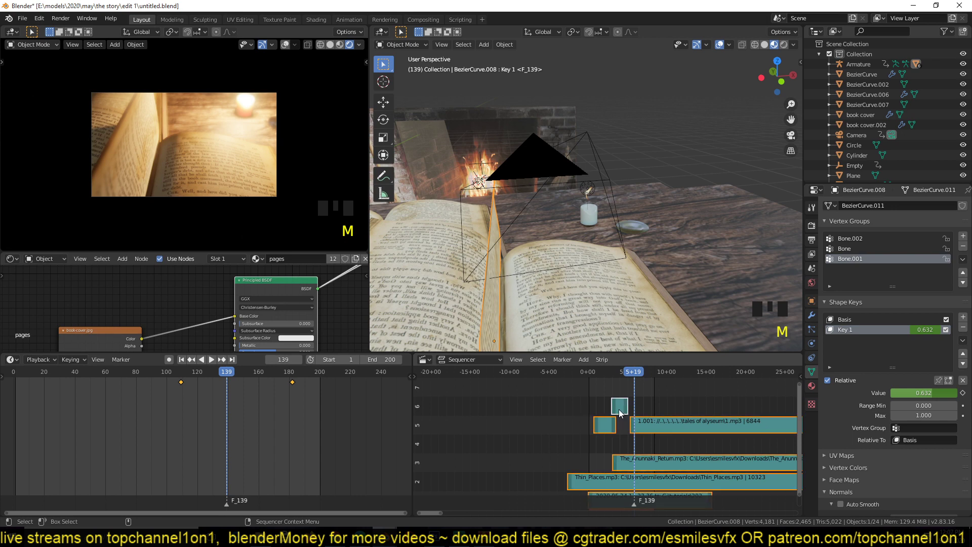
pyautogui.hotkey('ctrl', 's')
# Play the animation from the first frame and select the candle flame plane on the table
pyautogui.hotkey('shift', 'Left')
pyautogui.press('space')
pyautogui.click(696, 98)
pyautogui.scroll(3, 688, 203)
pyautogui.moveTo(688, 202); pyautogui.dragTo(620, 224, button='middle')
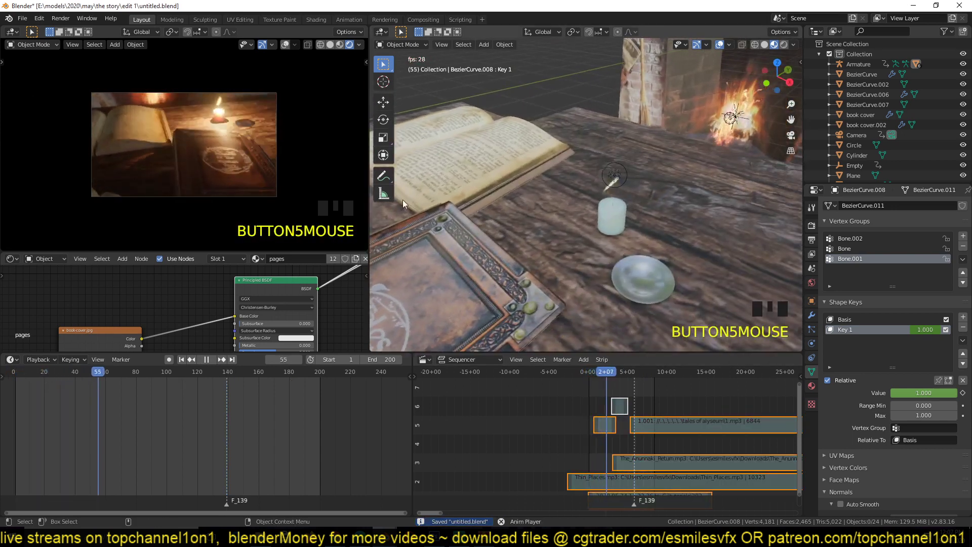
pyautogui.moveTo(402, 200); pyautogui.dragTo(756, 208, button='middle')
pyautogui.scroll(4, 666, 198)
pyautogui.press('space')
pyautogui.click(589, 227)
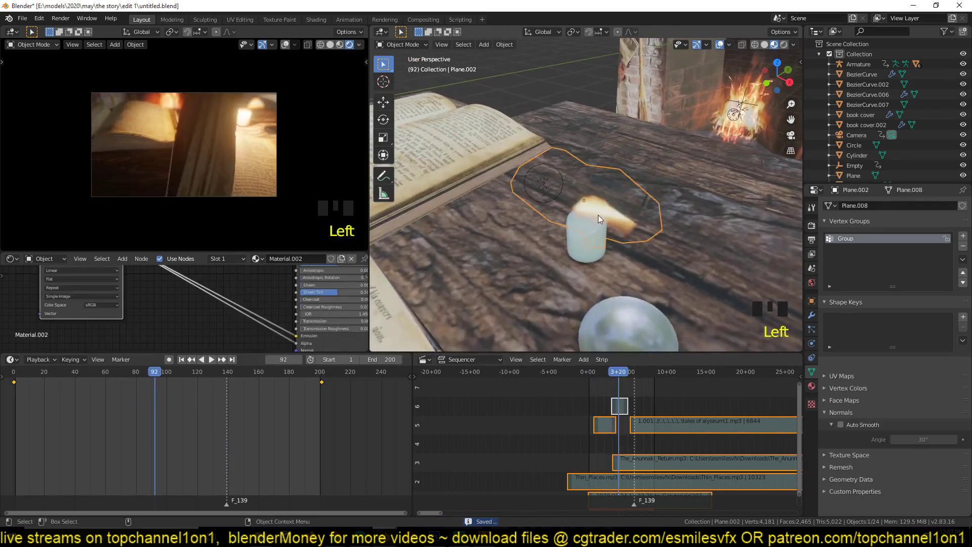
# Preview the candle flame's image texture node directly on the plane and play the animation
pyautogui.scroll(-5, 202, 296)
pyautogui.keyDown('ctrl'); pyautogui.keyDown('shift'); pyautogui.click(141, 285); pyautogui.keyUp('shift'); pyautogui.keyUp('ctrl')
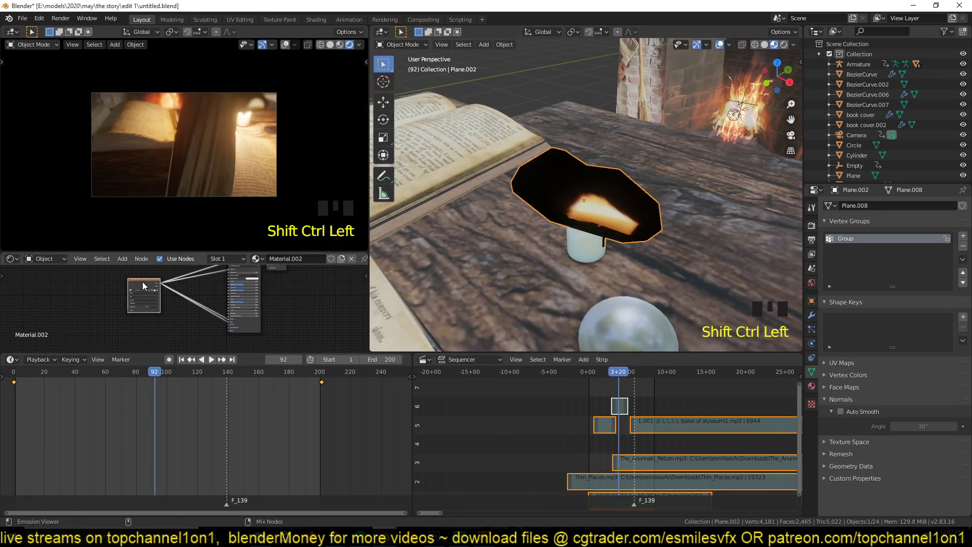
pyautogui.press('`')
pyautogui.press('space')
pyautogui.scroll(-5, 600, 210)
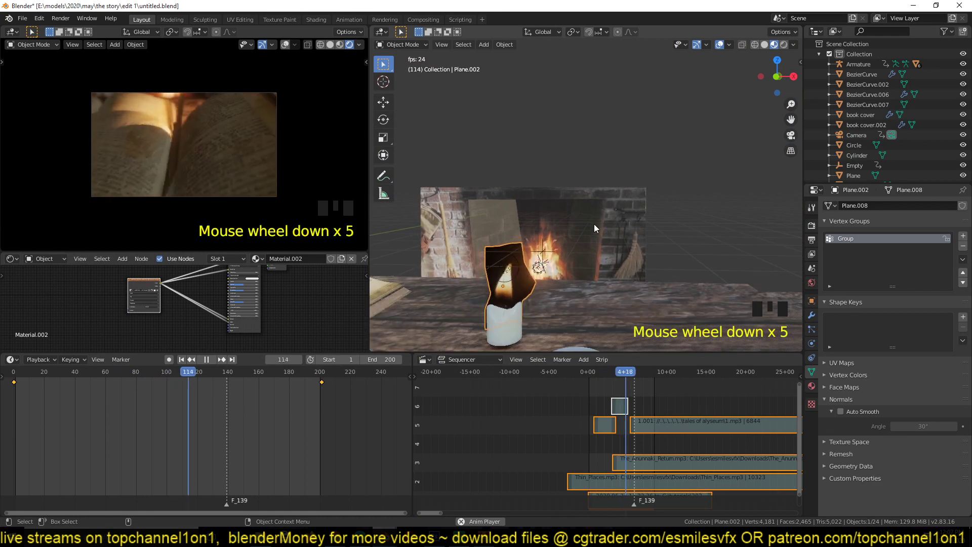
# Stop playback and reconnect the candle flame material's Principled BSDF to the material output
pyautogui.press('space')
pyautogui.moveTo(216, 293); pyautogui.dragTo(180, 317, button='middle')
pyautogui.scroll(5, 204, 325)
pyautogui.scroll(4, 198, 307)
pyautogui.scroll(-5, 182, 309)
pyautogui.moveTo(286, 300); pyautogui.dragTo(286, 278, button='middle')
pyautogui.moveTo(266, 340); pyautogui.dragTo(237, 361, button='middle')
pyautogui.keyDown('ctrl'); pyautogui.keyDown('shift'); pyautogui.click(253, 274); pyautogui.keyUp('shift'); pyautogui.keyUp('ctrl')
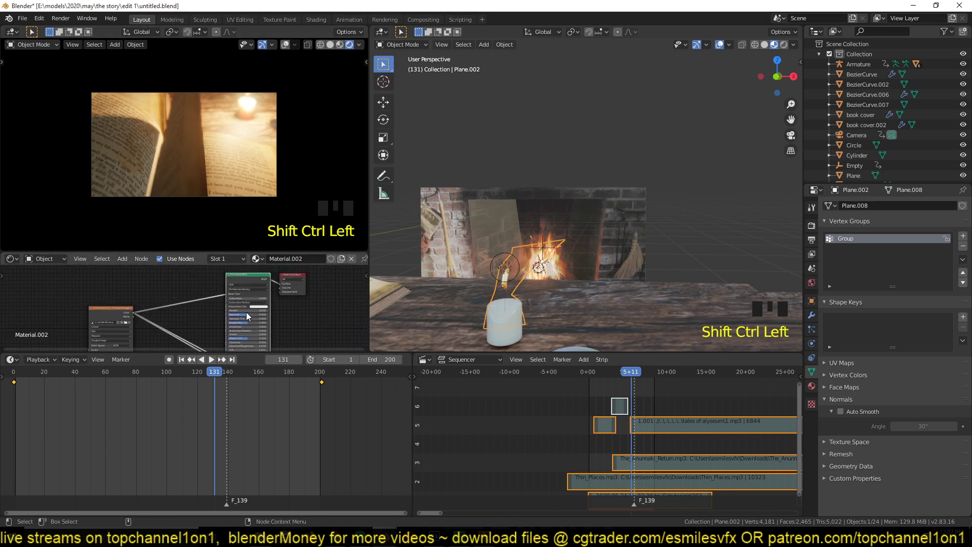
pyautogui.scroll(-3, 568, 250)
pyautogui.scroll(4, 584, 232)
# Play the candle flame briefly and examine the blend mode and shadow mode in its material settings
pyautogui.press('space')
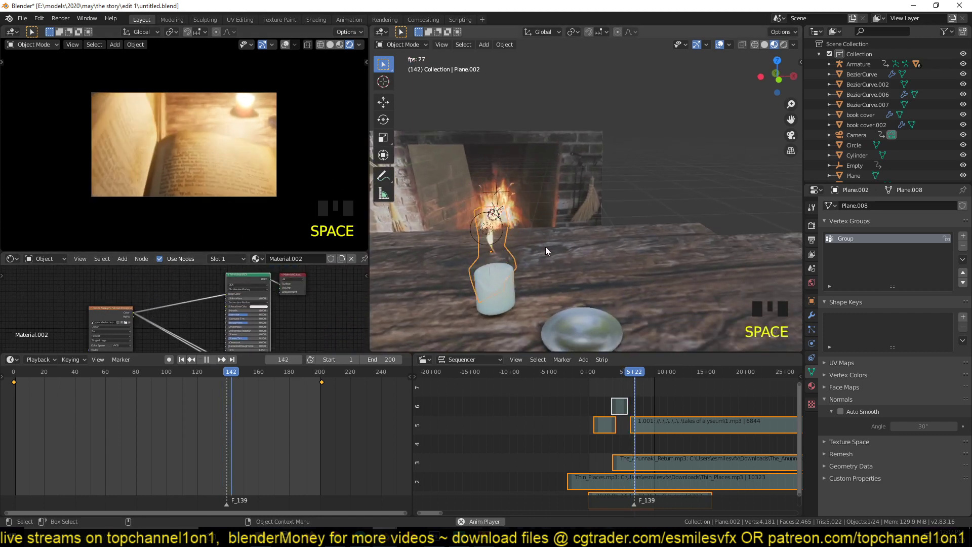
pyautogui.press('space')
pyautogui.click(811, 386)
pyautogui.scroll(-15, 851, 400)
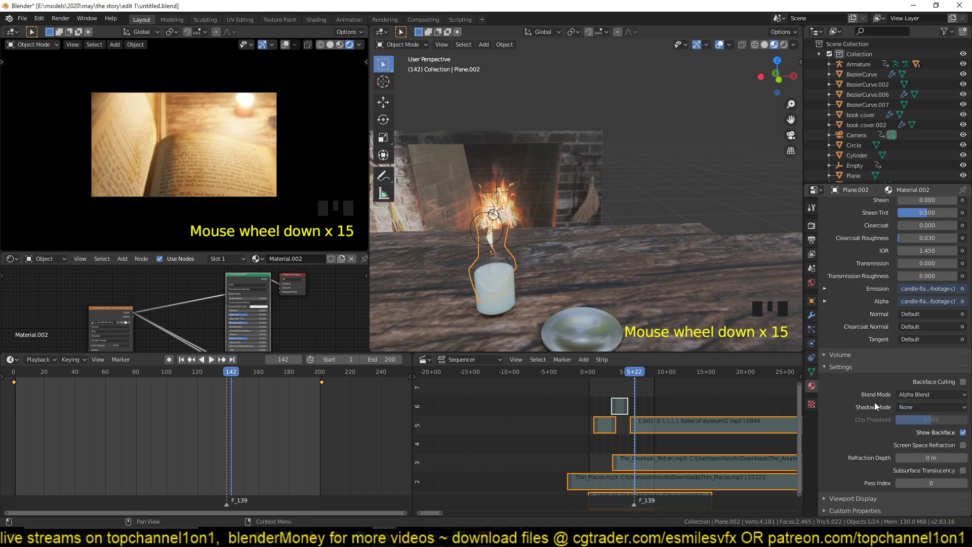
# Play the flame animation briefly and examine the candle flame plane's Displace modifier settings
pyautogui.hotkey('shift', '`')
pyautogui.click(586, 195)
pyautogui.scroll(3, 544, 248)
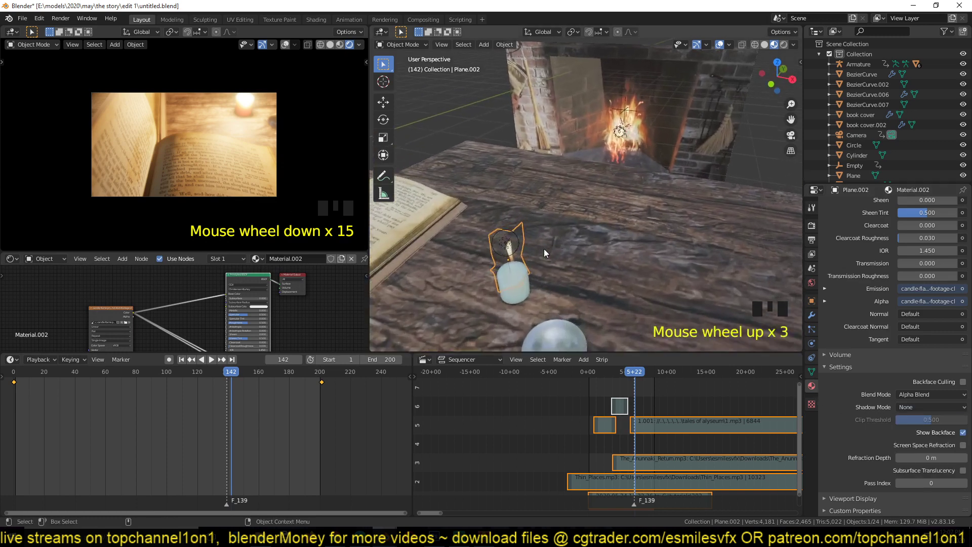
pyautogui.press('space')
pyautogui.press('space')
pyautogui.click(811, 315)
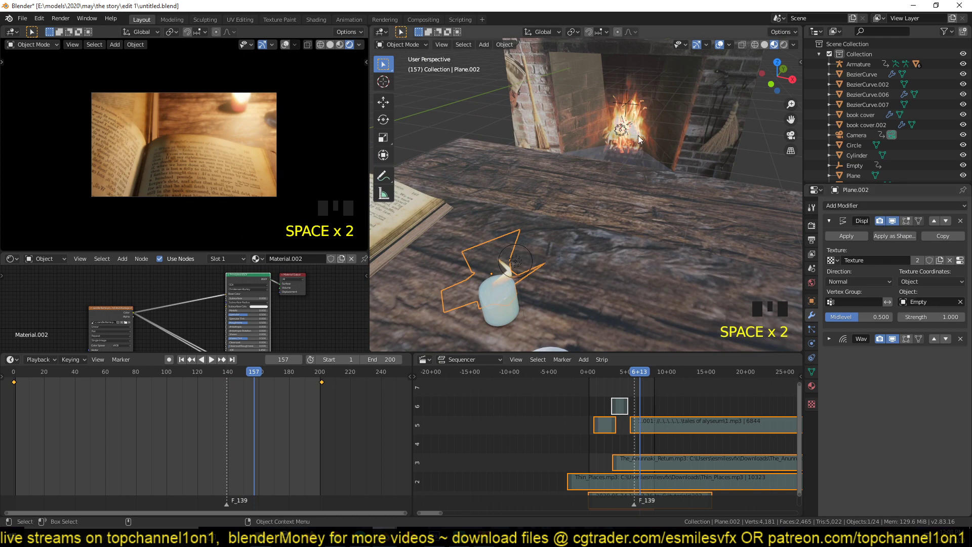
pyautogui.scroll(-6, 636, 132)
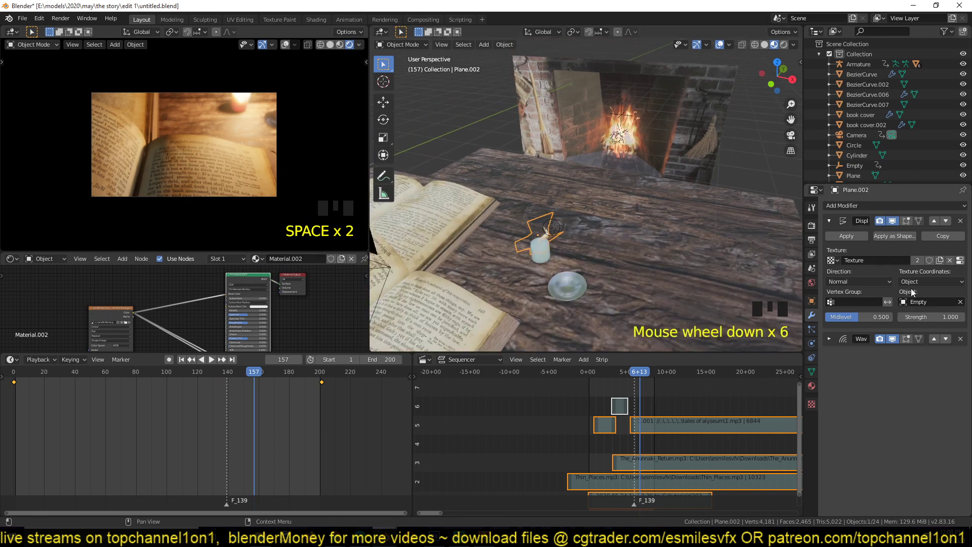
# Select the empty at the fireplace, play its animation and reselect the candle flame plane
pyautogui.click(621, 112)
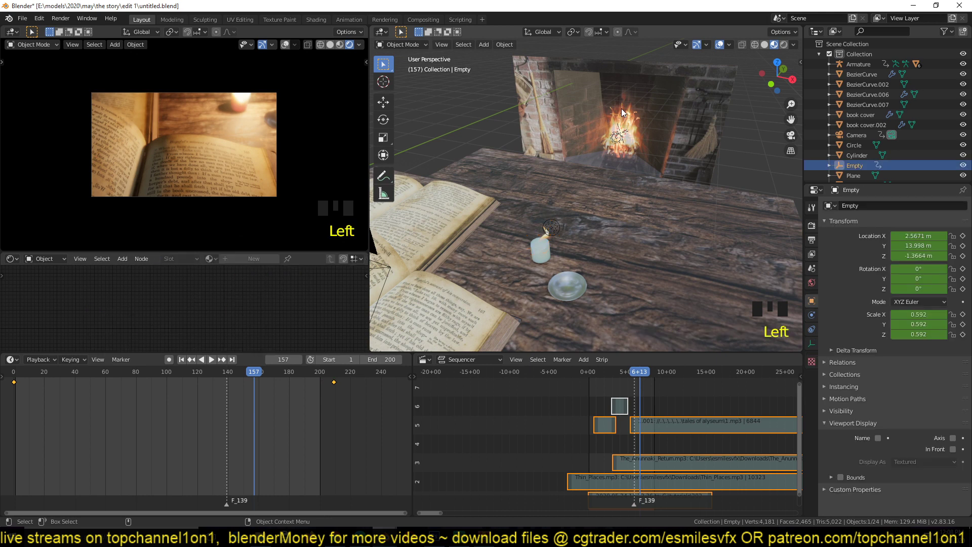
pyautogui.press('space')
pyautogui.press('space')
pyautogui.click(544, 232)
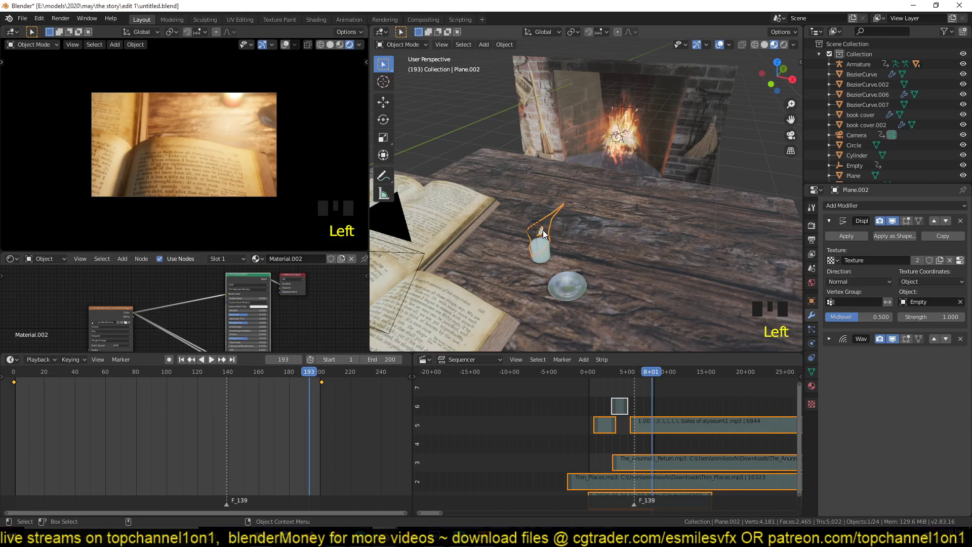
# Collapse the Displace modifier, expand the candle flame's Wave modifier to examine its settings and play the animation
pyautogui.click(830, 221)
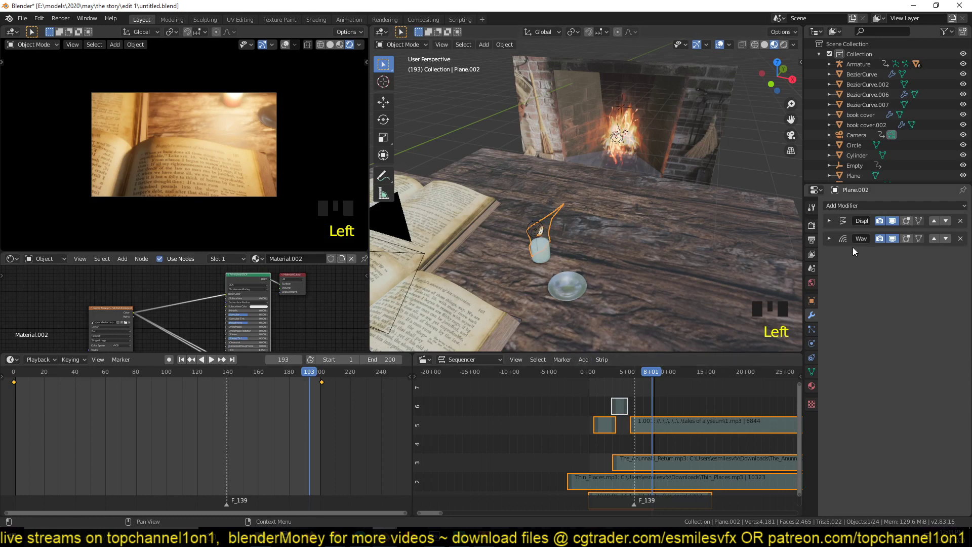
pyautogui.click(851, 239)
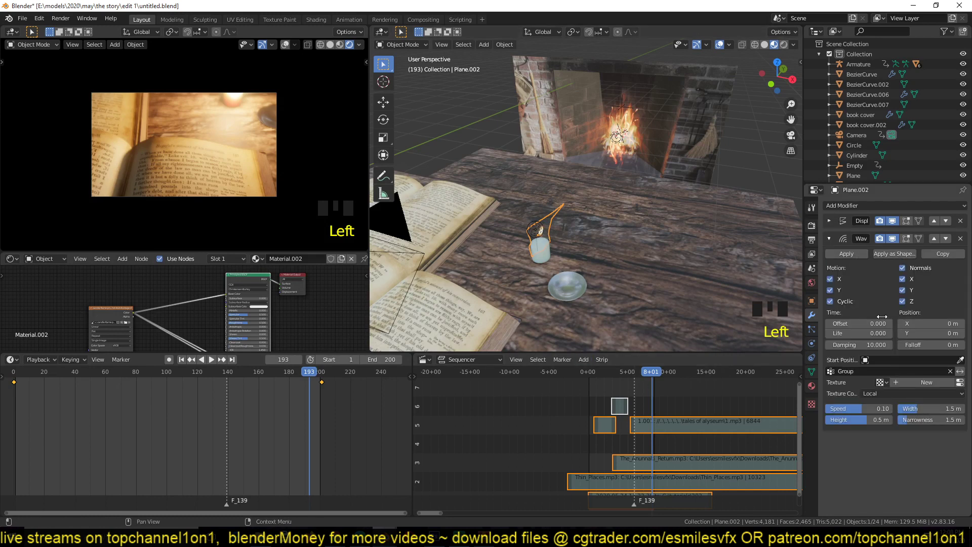
pyautogui.click(883, 206)
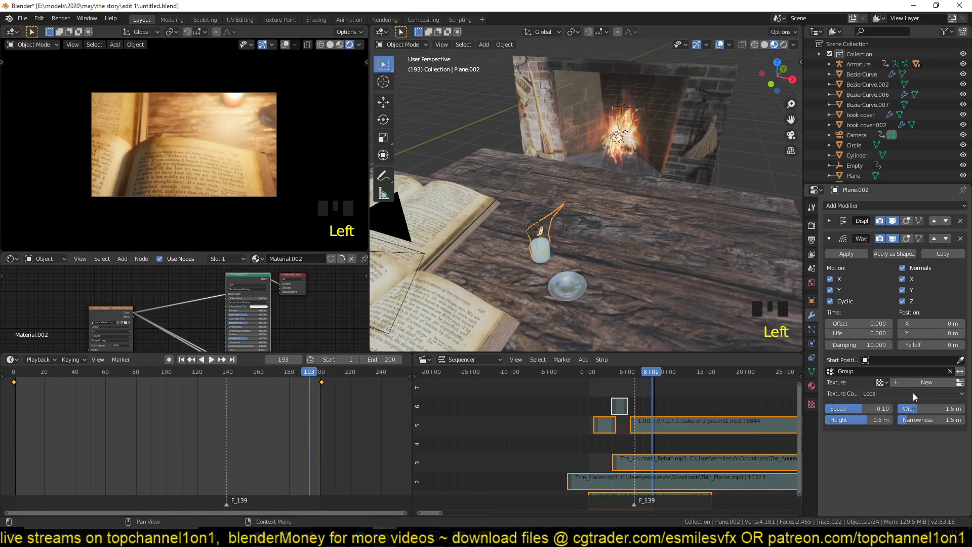
pyautogui.press('space')
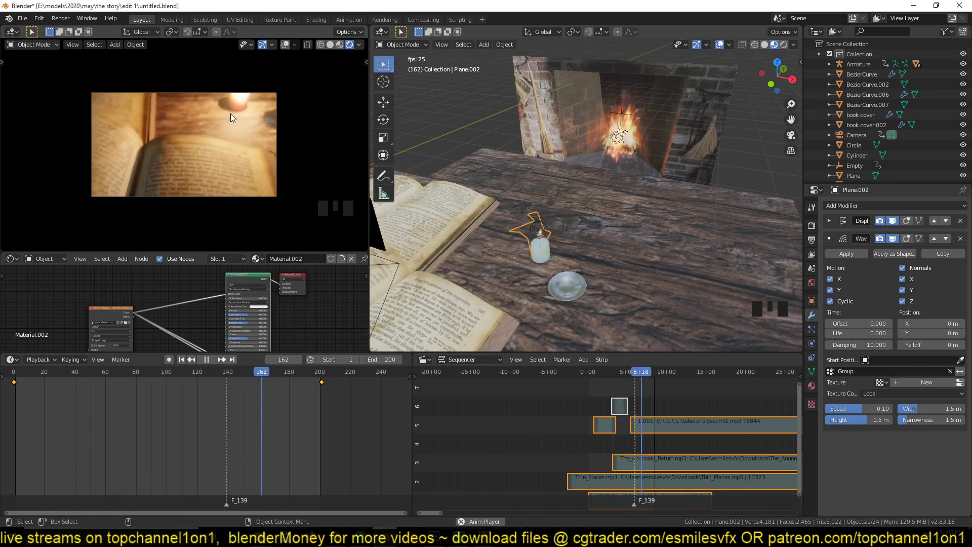
pyautogui.press('space')
# Play the opening frames to check the candle flame through the camera and move the playhead to frame 12
pyautogui.keyDown('shift'); pyautogui.rightClick(63, 420); pyautogui.keyUp('shift')
pyautogui.press('space')
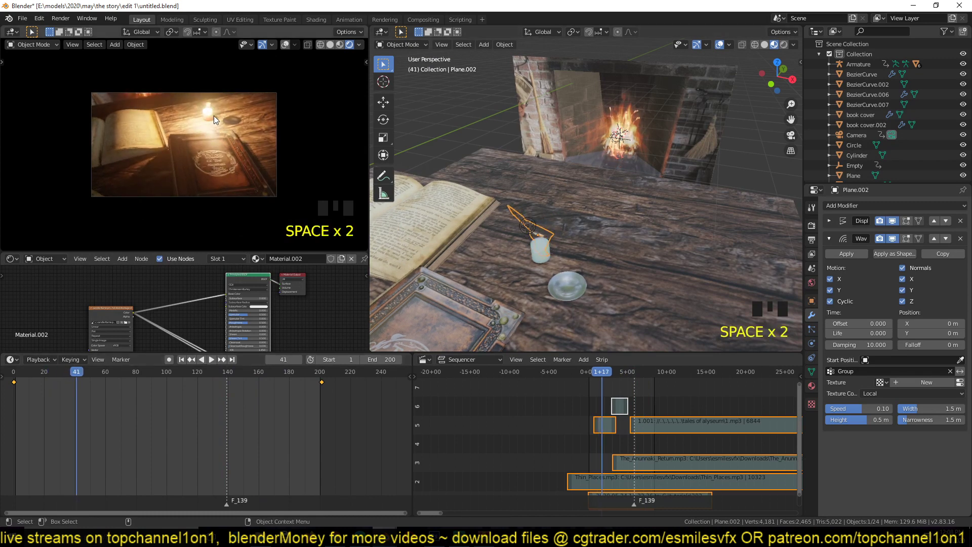
pyautogui.press('space')
pyautogui.press('space')
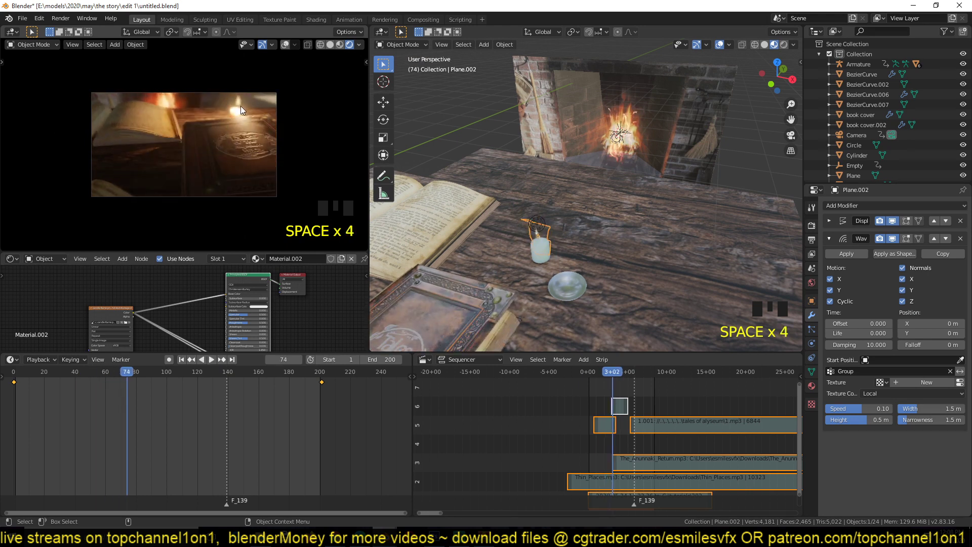
pyautogui.keyDown('shift'); pyautogui.rightClick(84, 402); pyautogui.keyUp('shift')
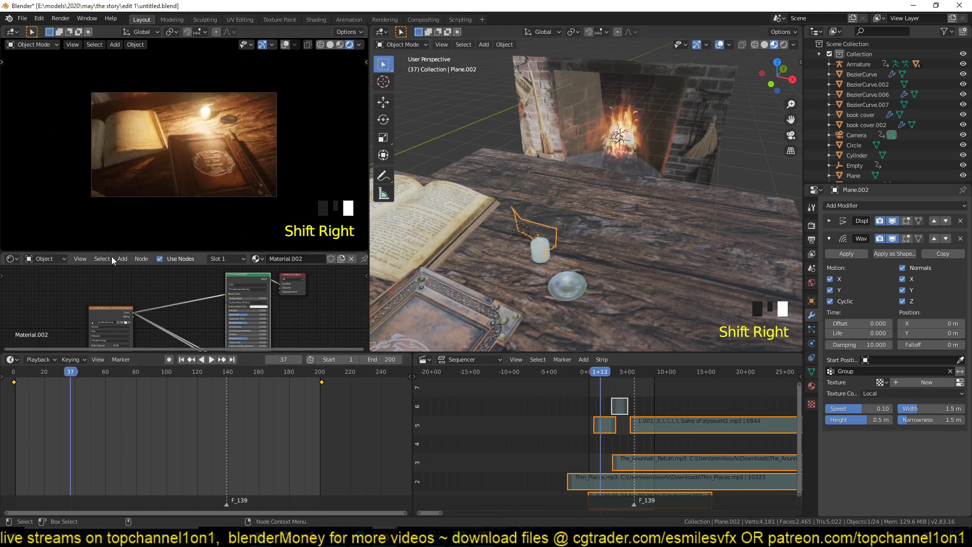
pyautogui.keyDown('shift'); pyautogui.rightClick(32, 430); pyautogui.keyUp('shift')
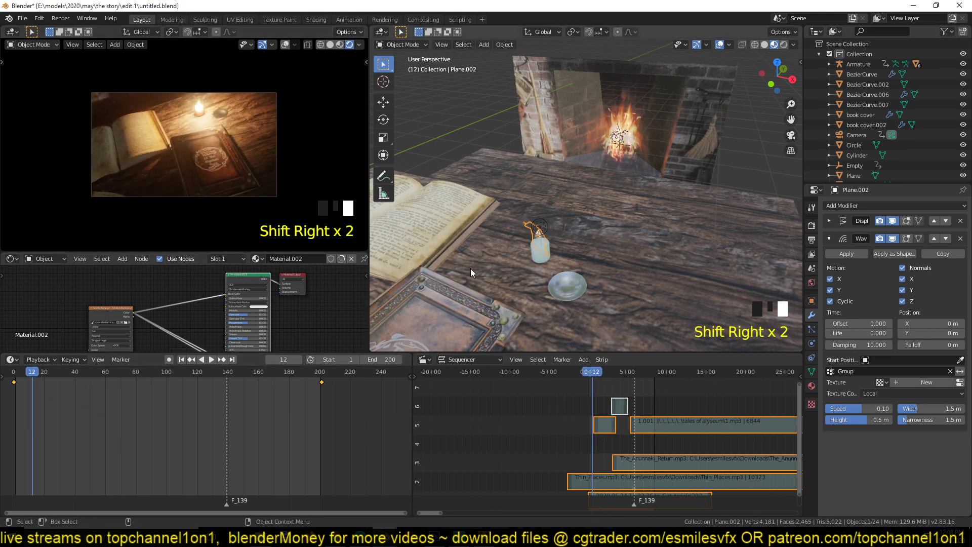
# Select the light above the candle, center the view on it and play its movement with the flame
pyautogui.scroll(6, 483, 266)
pyautogui.press('space')
pyautogui.click(495, 255)
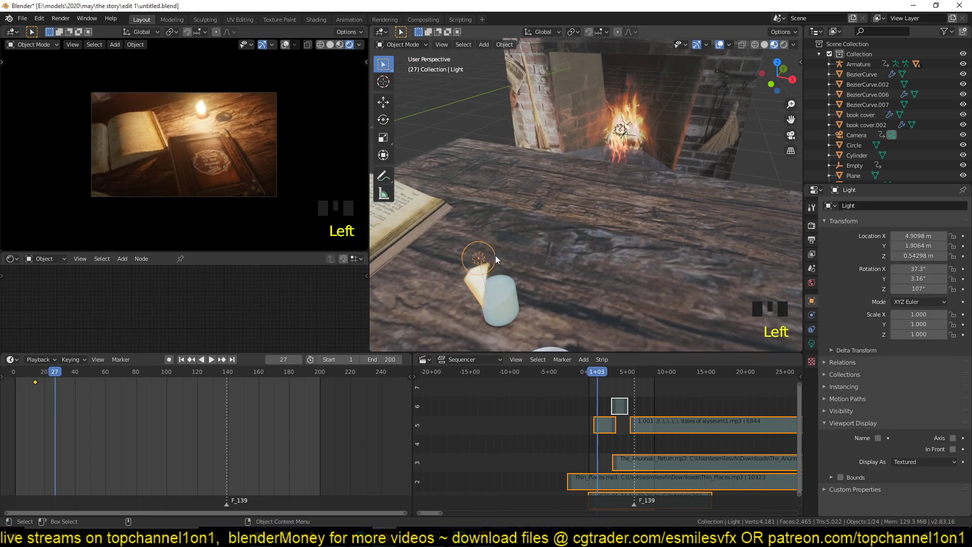
pyautogui.press('KP_Decimal')
pyautogui.scroll(6, 651, 177)
pyautogui.press('`')
pyautogui.moveTo(652, 177); pyautogui.dragTo(585, 153, button='middle')
pyautogui.scroll(-2, 585, 153)
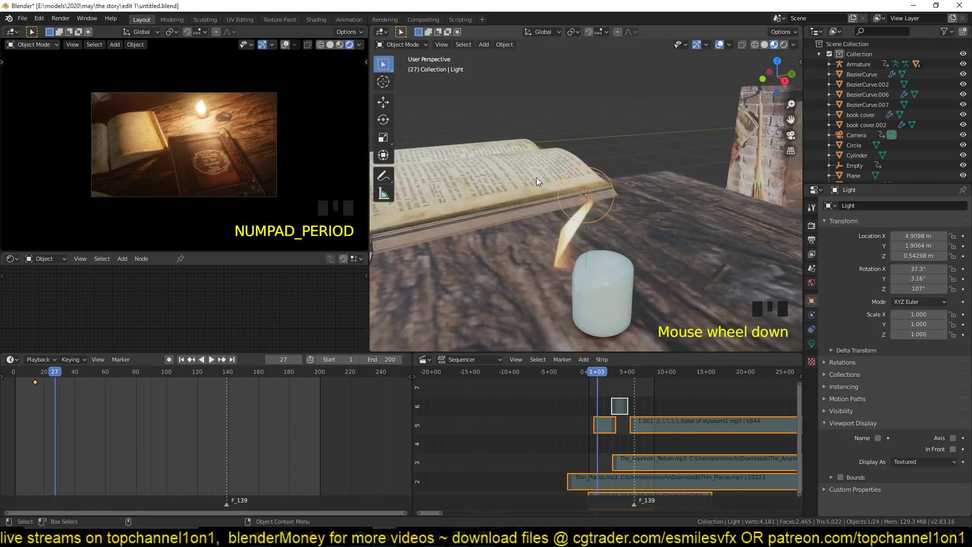
pyautogui.press('space')
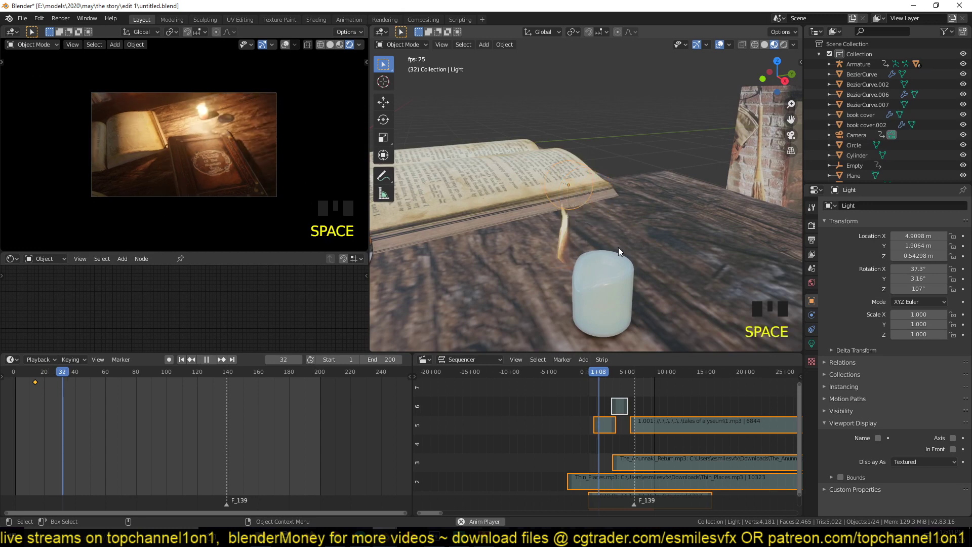
pyautogui.press('space')
# Select the candle flame plane, inspect its base mesh in Edit Mode and return to Object Mode
pyautogui.press('`')
pyautogui.click(583, 222)
pyautogui.press('`')
pyautogui.press('Tab')
pyautogui.press('`')
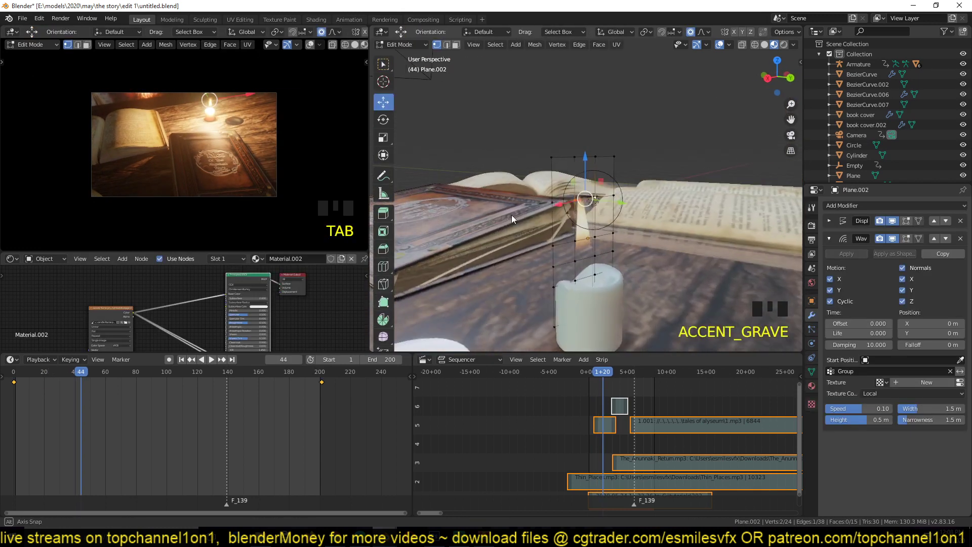
pyautogui.press('Tab')
# Play the candle flame animation from several angles and select the light above the candle during playback
pyautogui.press('`')
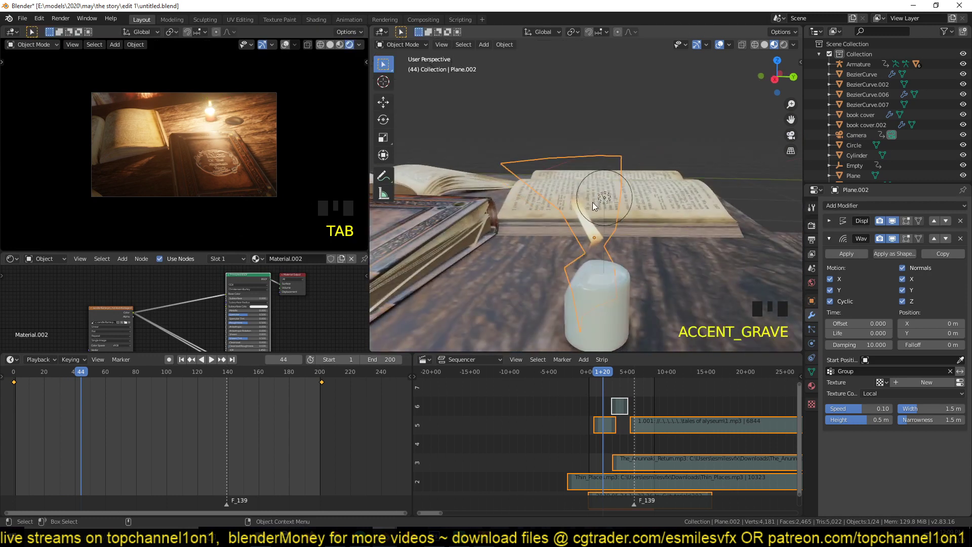
pyautogui.press('`')
pyautogui.moveTo(591, 200); pyautogui.dragTo(620, 166, button='middle')
pyautogui.press('`')
pyautogui.press('`')
pyautogui.press('space')
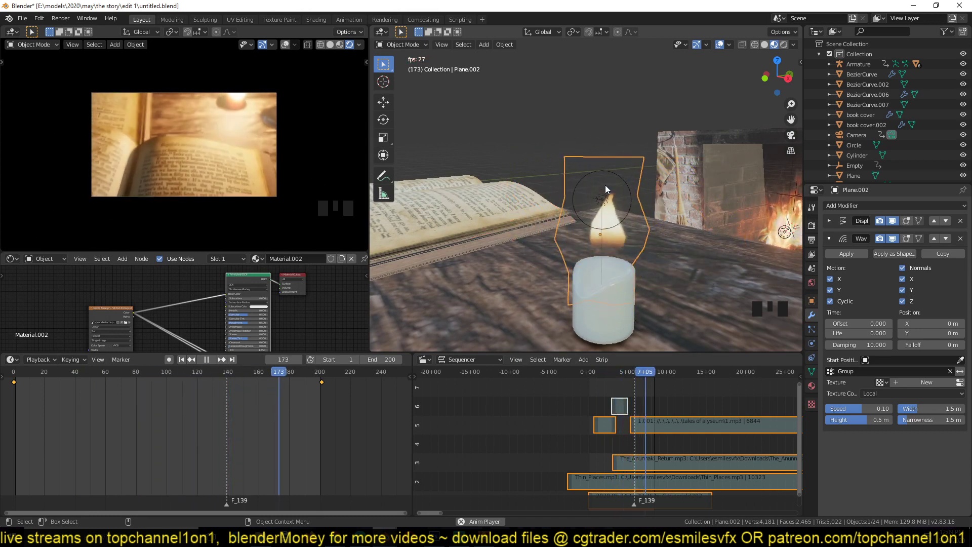
pyautogui.click(595, 214)
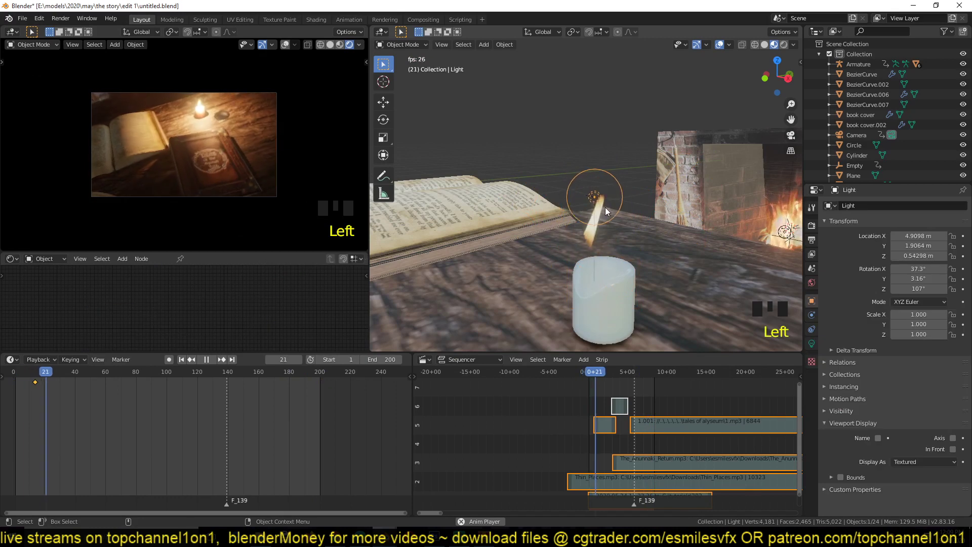
pyautogui.press('`')
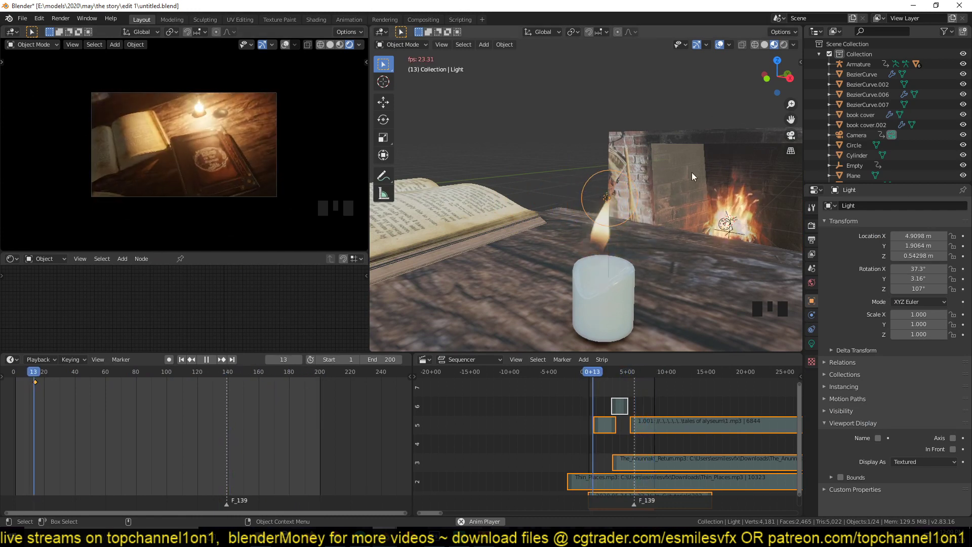
# Stop playback at frame 78, select the fireplace flame plane and center the view on it
pyautogui.scroll(-5, 707, 172)
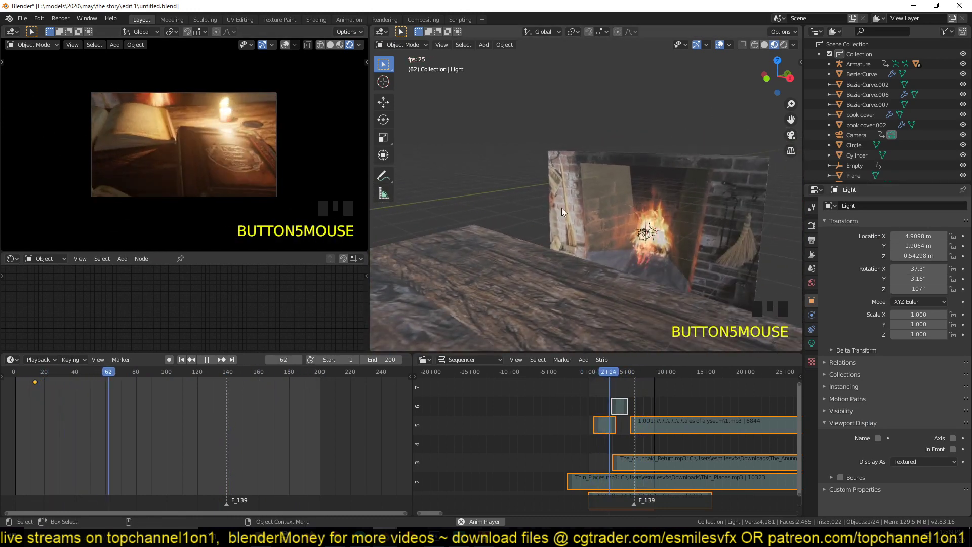
pyautogui.press('space')
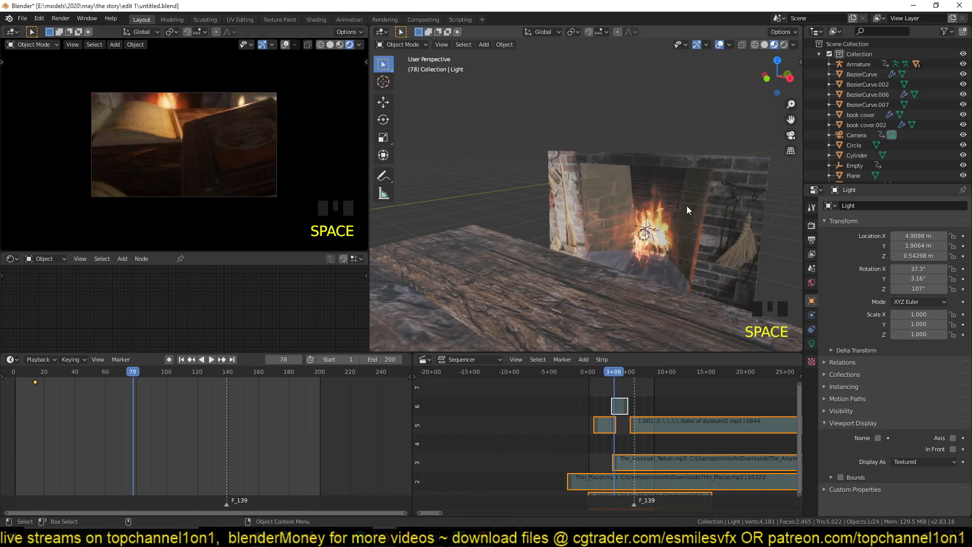
pyautogui.click(670, 218)
pyautogui.press('KP_Decimal')
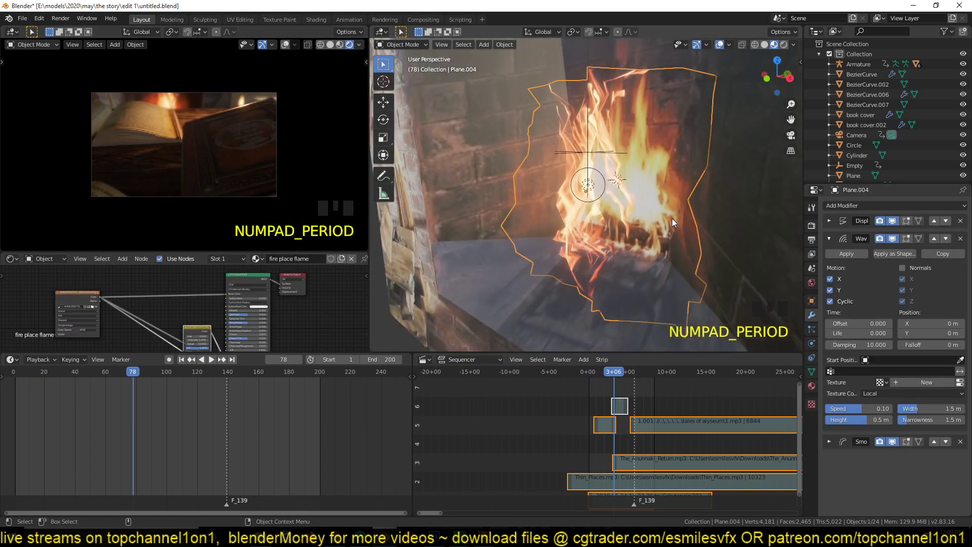
# Play the fireplace flame animation, stop it at frame 89 and view the flame within the whole scene
pyautogui.press('space')
pyautogui.press('space')
pyautogui.click(76, 297)
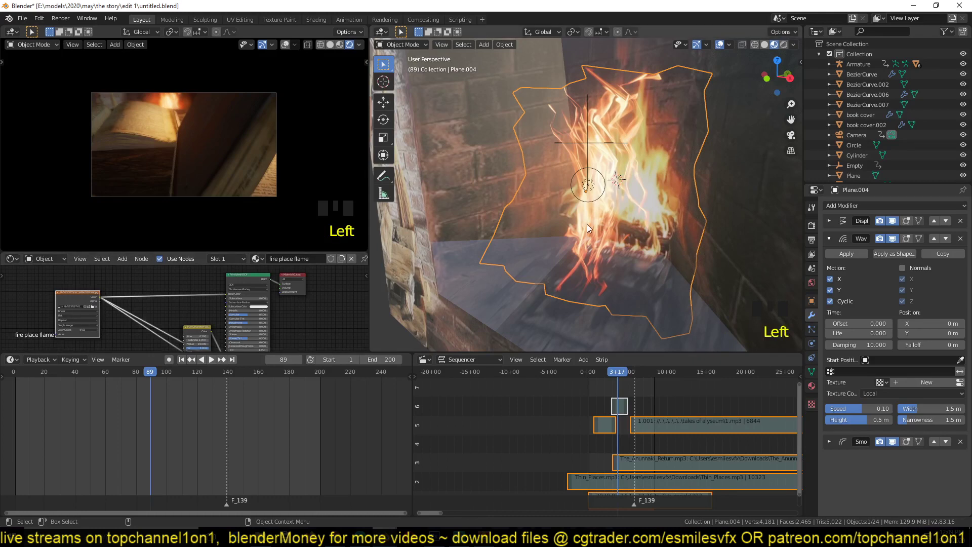
pyautogui.scroll(-11, 579, 220)
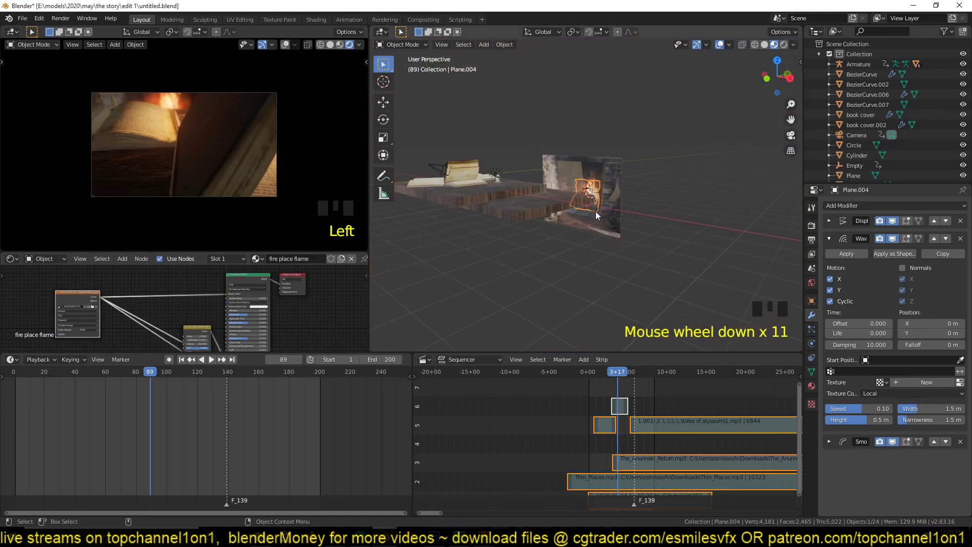
# Select the fireplace backdrop plane and examine its image mapping from several angles
pyautogui.click(619, 190)
pyautogui.press('`')
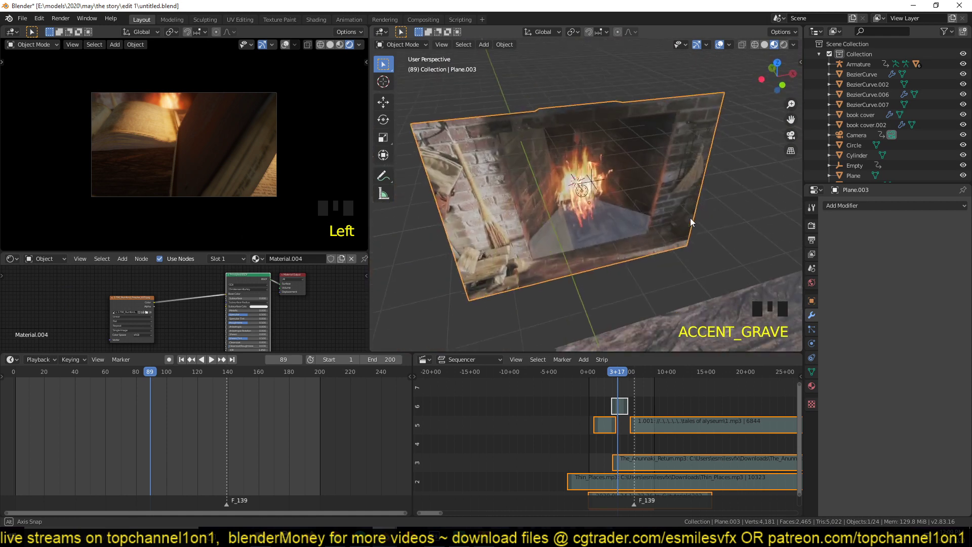
pyautogui.press('`')
pyautogui.press('`')
pyautogui.moveTo(608, 160); pyautogui.dragTo(642, 187, button='middle')
# Switch the main viewport to solid shading and inspect the modelled recess of the fireplace backdrop
pyautogui.press('`')
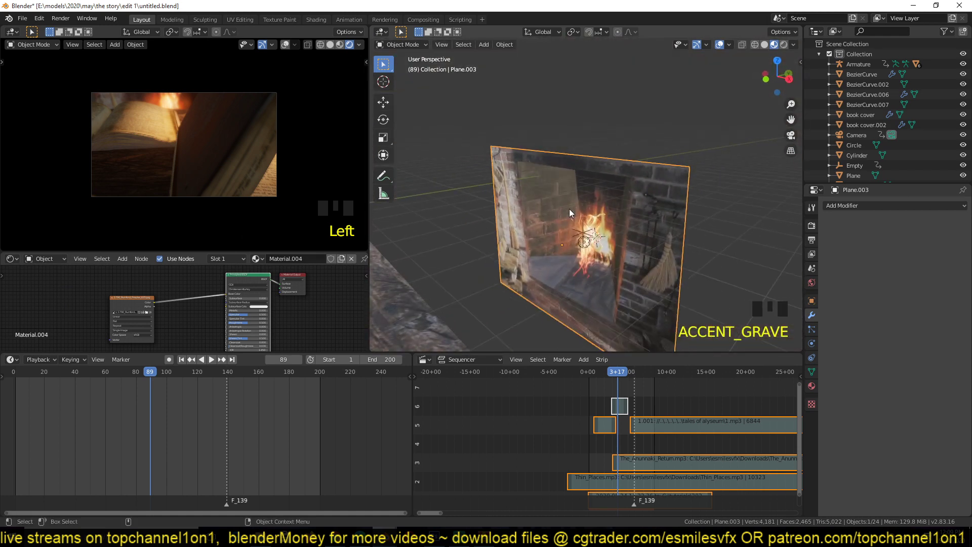
pyautogui.press('z')
pyautogui.press('`')
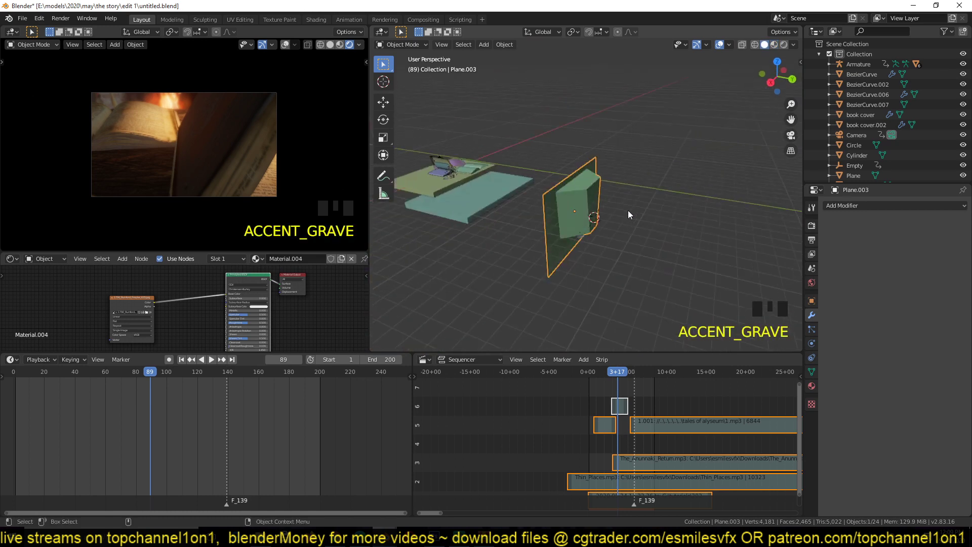
pyautogui.scroll(5, 562, 199)
pyautogui.press('`')
pyautogui.click(677, 192)
pyautogui.press('`')
# Play the flame plane's deformation in solid shading with the plane selected, stop at frame 4 and deselect the sequencer strips
pyautogui.press('space')
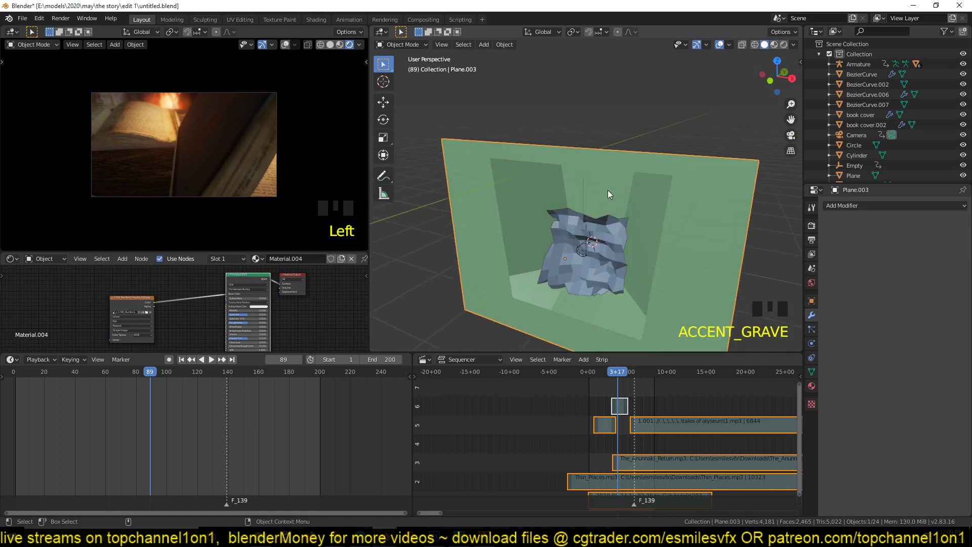
pyautogui.press('space')
pyautogui.click(619, 245)
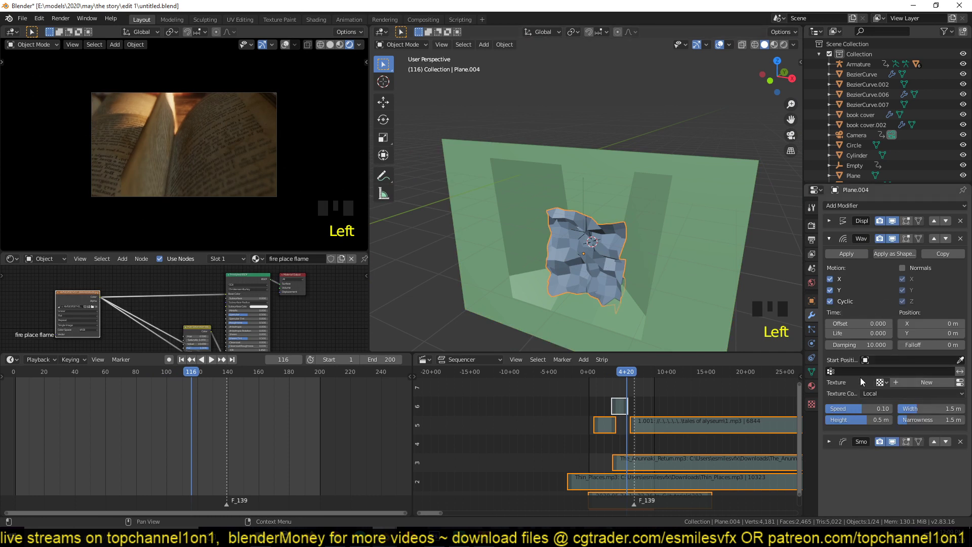
pyautogui.press('space')
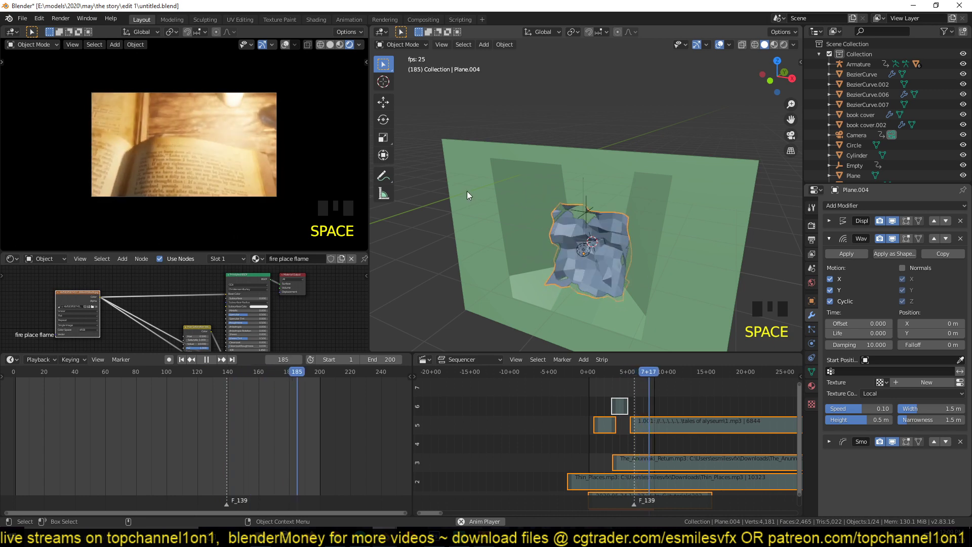
pyautogui.press('space')
pyautogui.click(539, 418)
pyautogui.scroll(-6, 445, 206)
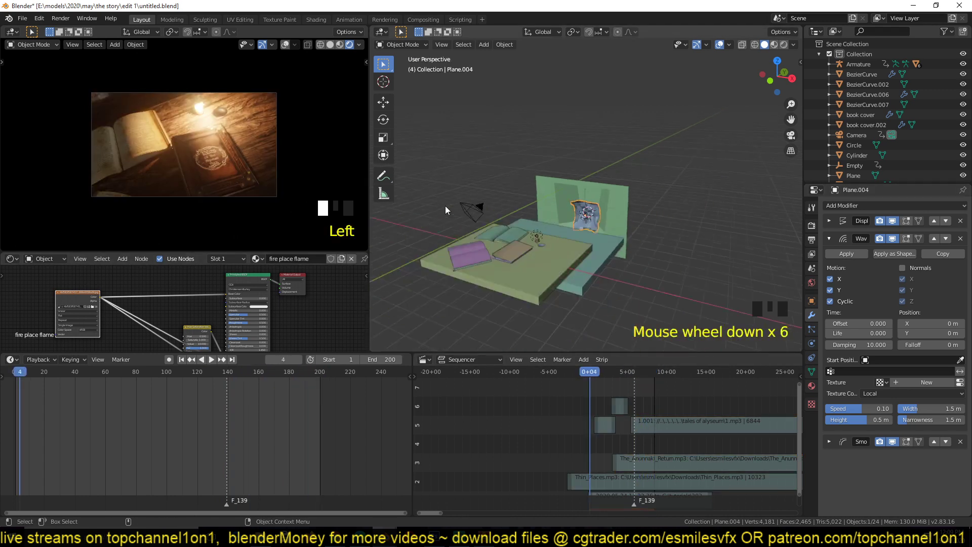
# Select the table under the books, center the view on it and save the file
pyautogui.click(536, 261)
pyautogui.moveTo(212, 305)
pyautogui.mouseDown(button='middle')
pyautogui.moveTo(223, 297)
pyautogui.moveTo(214, 292)
pyautogui.mouseUp(button='middle')
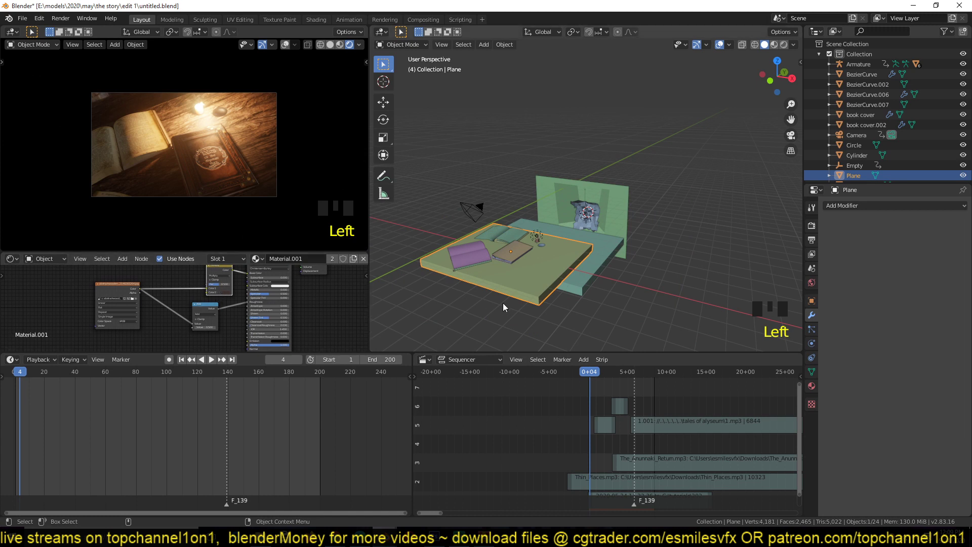
pyautogui.press('KP_Decimal')
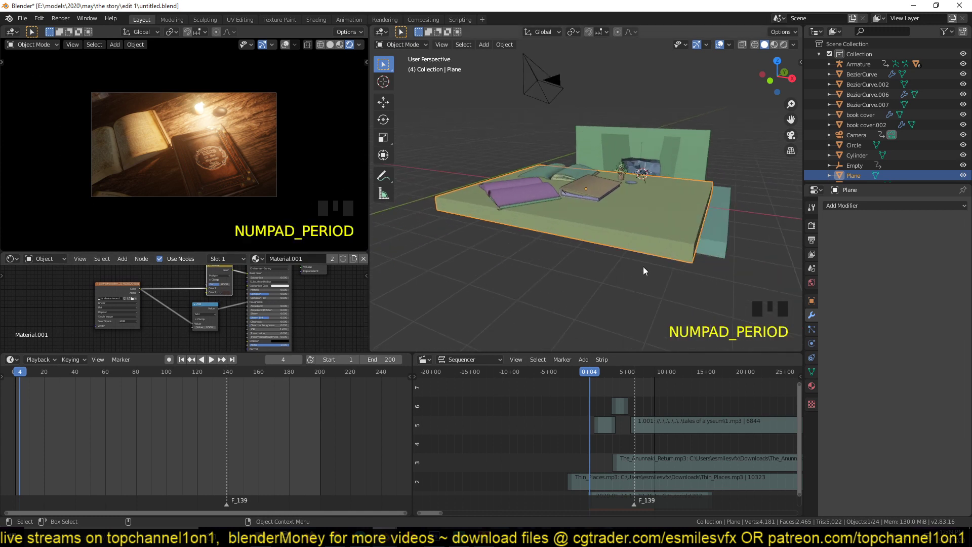
pyautogui.scroll(2, 606, 287)
pyautogui.hotkey('ctrl', 's')
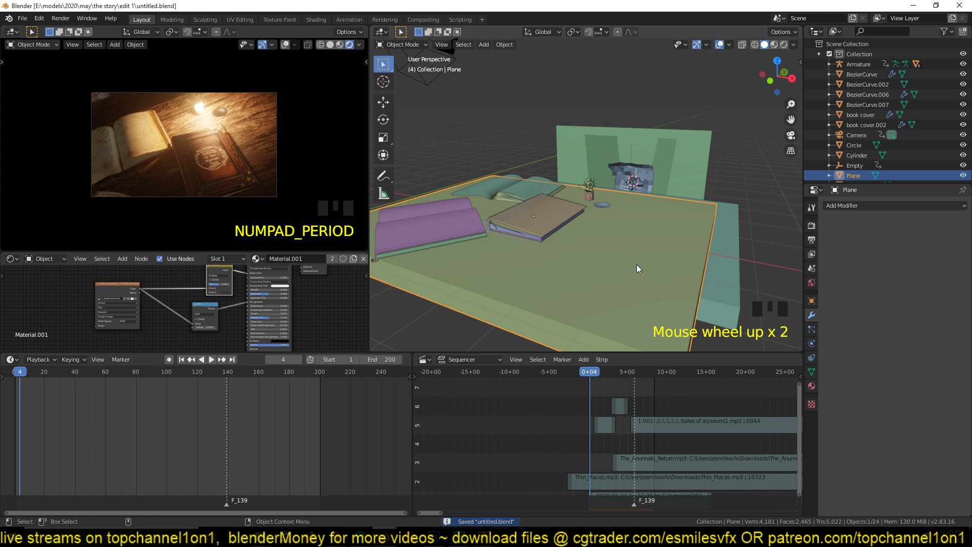
# Preview the animation briefly, look over the sequencer's audio strips, set the current frame to 0 and save the file
pyautogui.press('space')
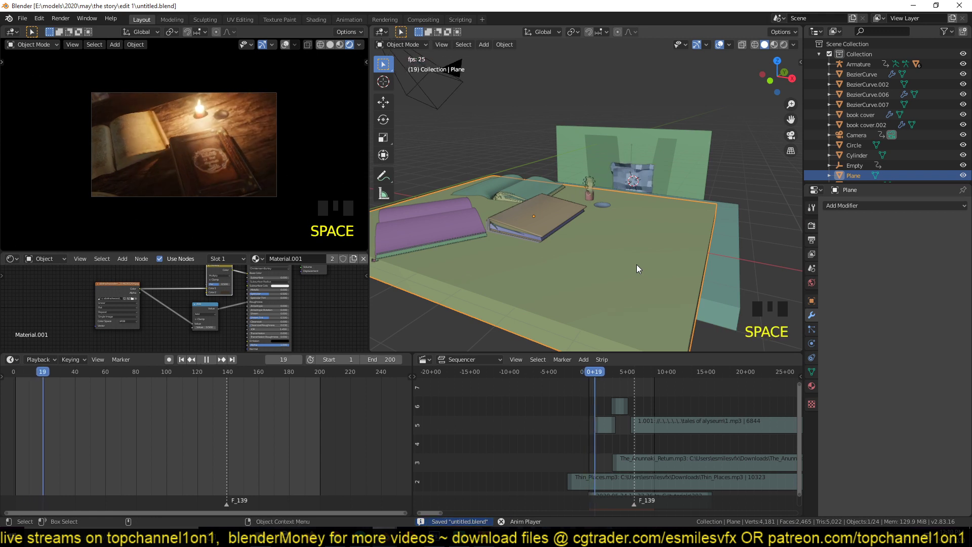
pyautogui.press('Escape')
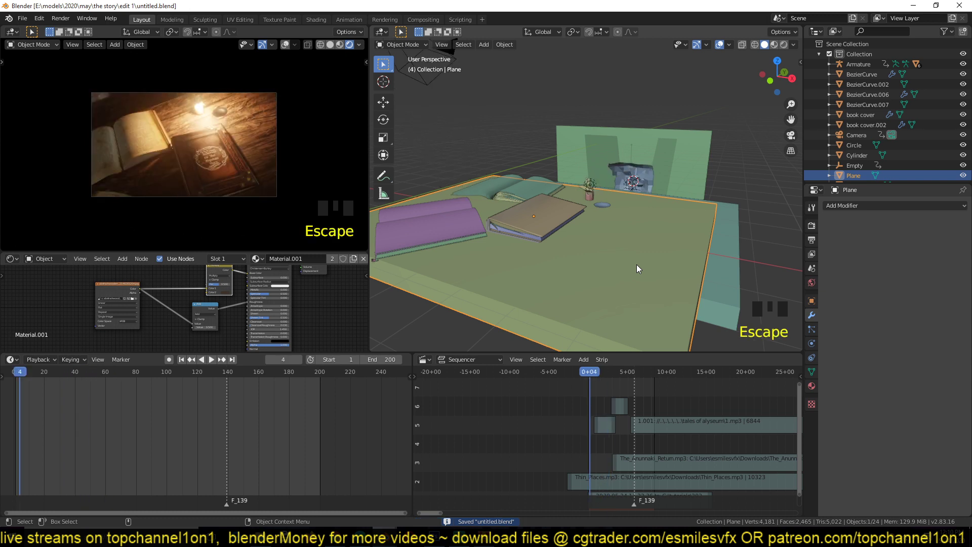
pyautogui.scroll(-2, 646, 248)
pyautogui.scroll(-4, 669, 392)
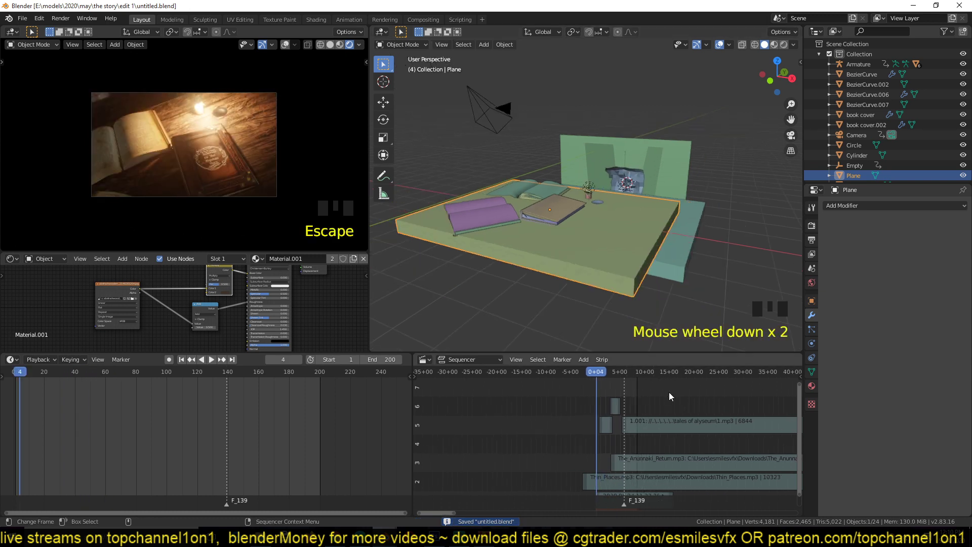
pyautogui.scroll(-3, 669, 392)
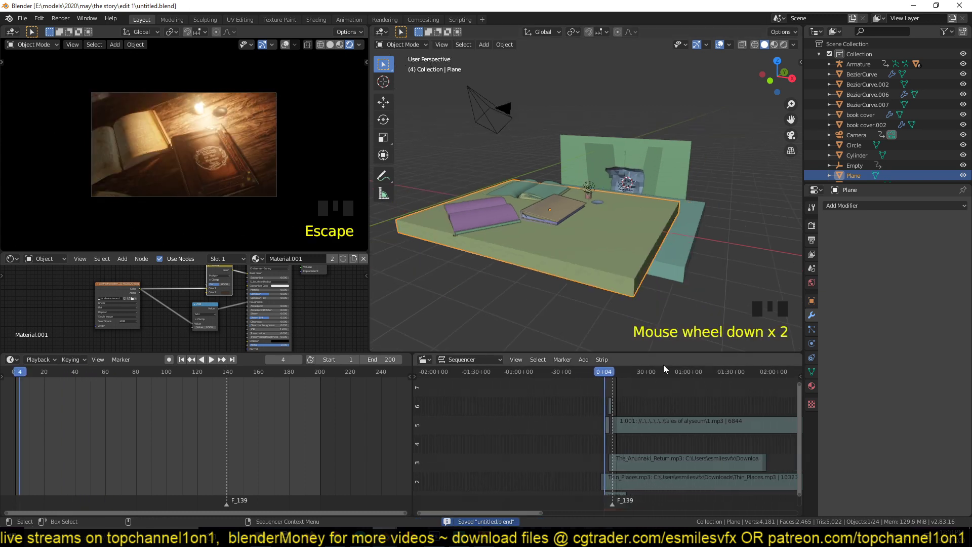
pyautogui.scroll(4, 633, 425)
pyautogui.scroll(3, 633, 425)
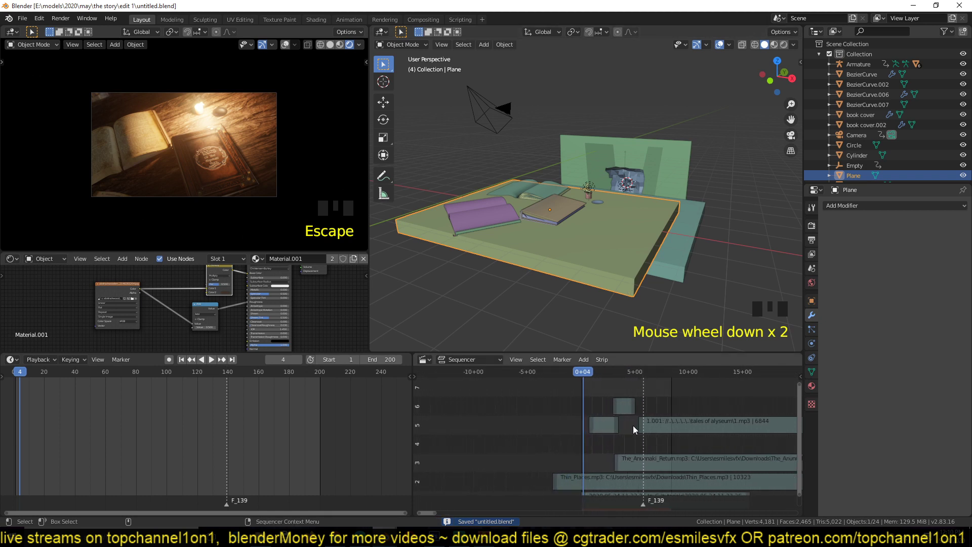
pyautogui.keyDown('shift'); pyautogui.rightClick(13, 421); pyautogui.keyUp('shift')
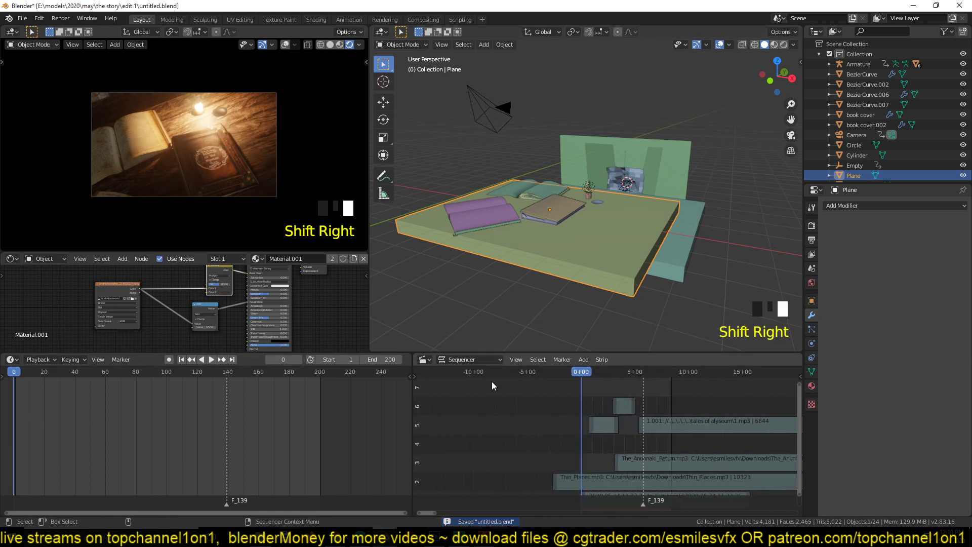
pyautogui.hotkey('ctrl', 's')
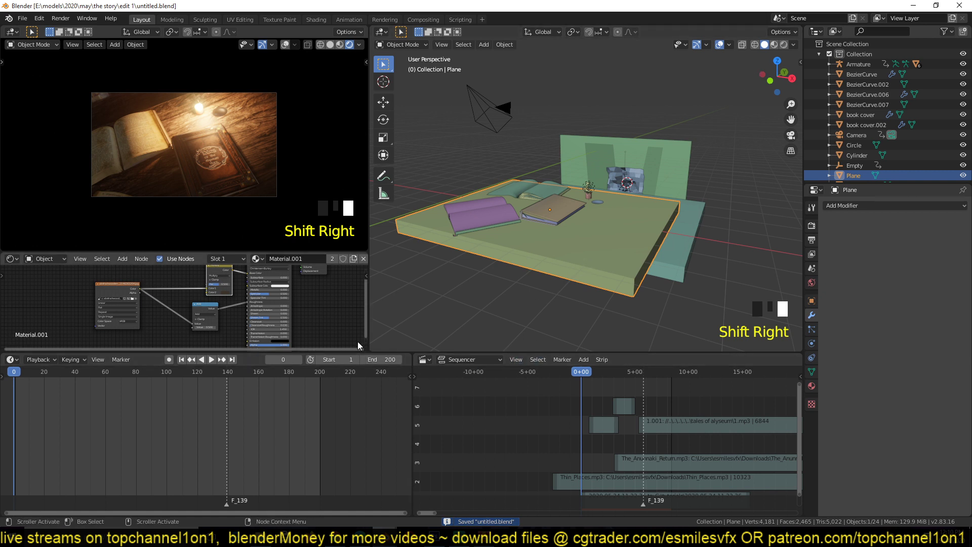
# Select the lower plane between the table and the fireplace and play the animation up to frame 15
pyautogui.click(459, 537)
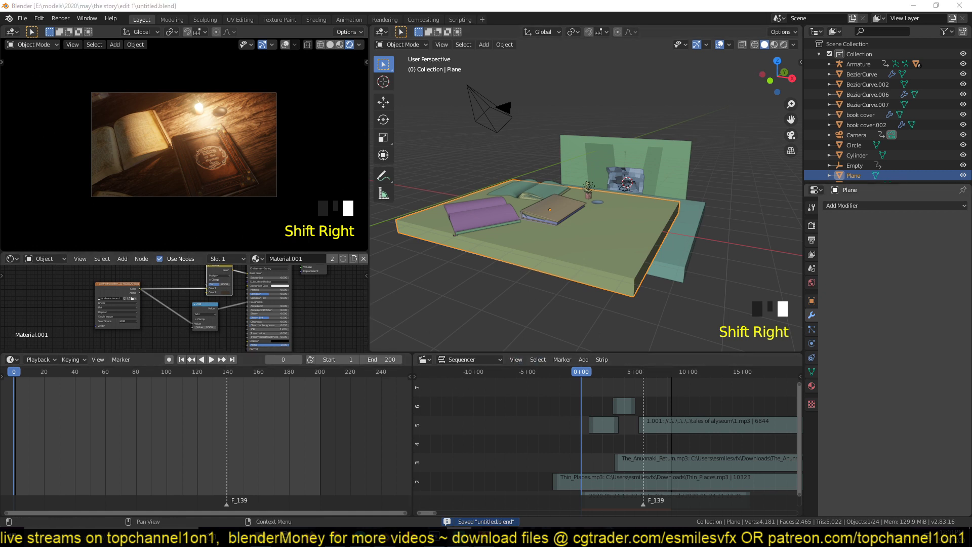
pyautogui.click(682, 156)
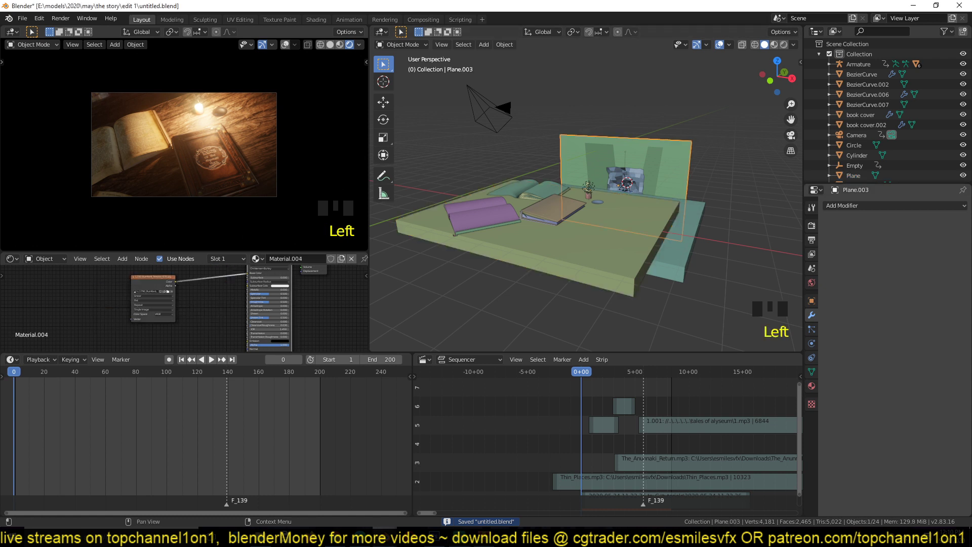
pyautogui.click(683, 196)
pyautogui.press('space')
pyautogui.press('space')
# Add a marker at frame 15, unmute all the sequencer strips and save the file
pyautogui.press('a')
pyautogui.press('m')
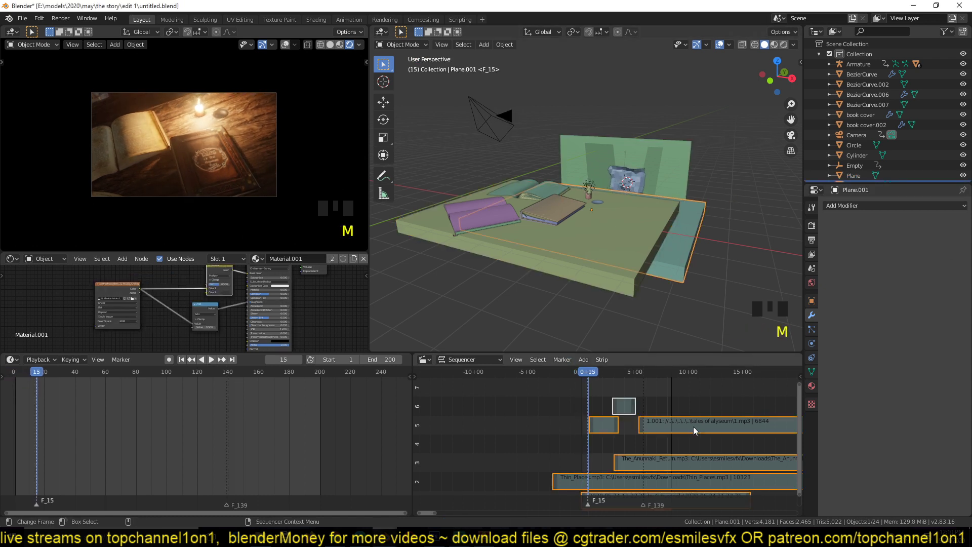
pyautogui.click(677, 261)
pyautogui.hotkey('ctrl', 's')
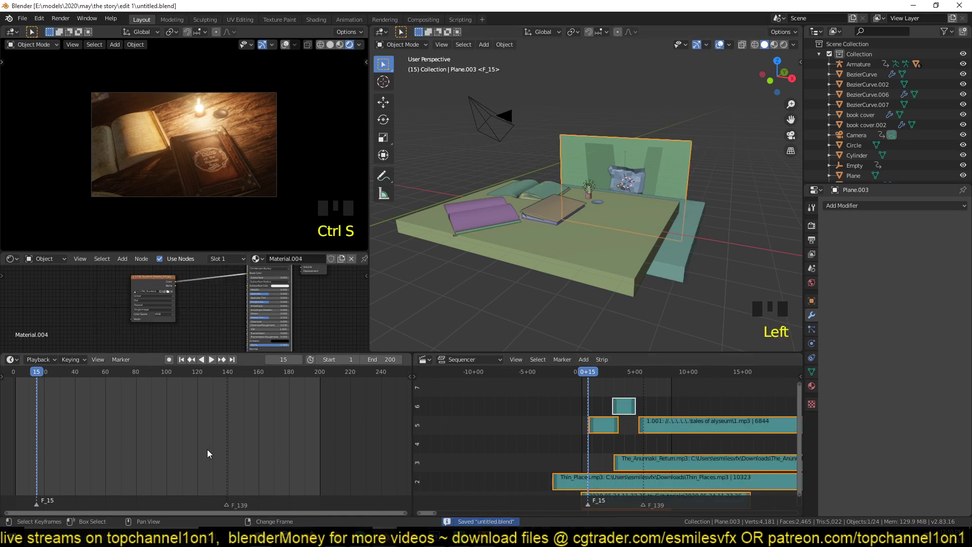
# Play the complete book animation with its sound strips, stop at frame 198 and save the file
pyautogui.hotkey('shift', 'Right')
pyautogui.press('space')
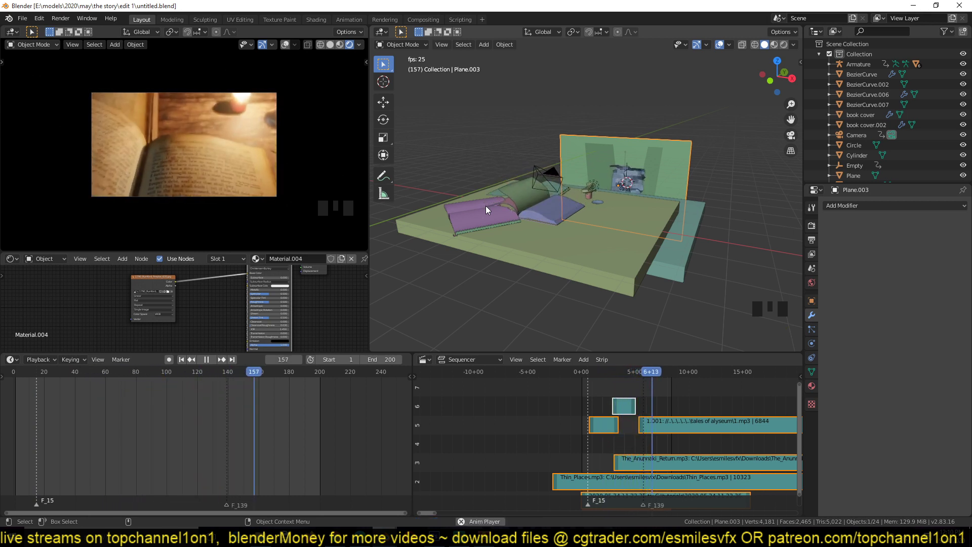
pyautogui.press('space')
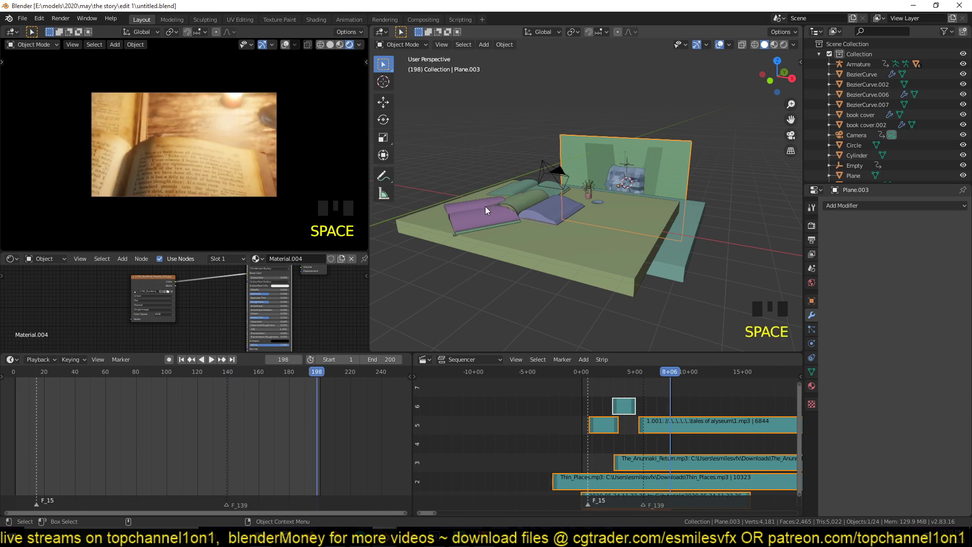
pyautogui.hotkey('ctrl', 's')
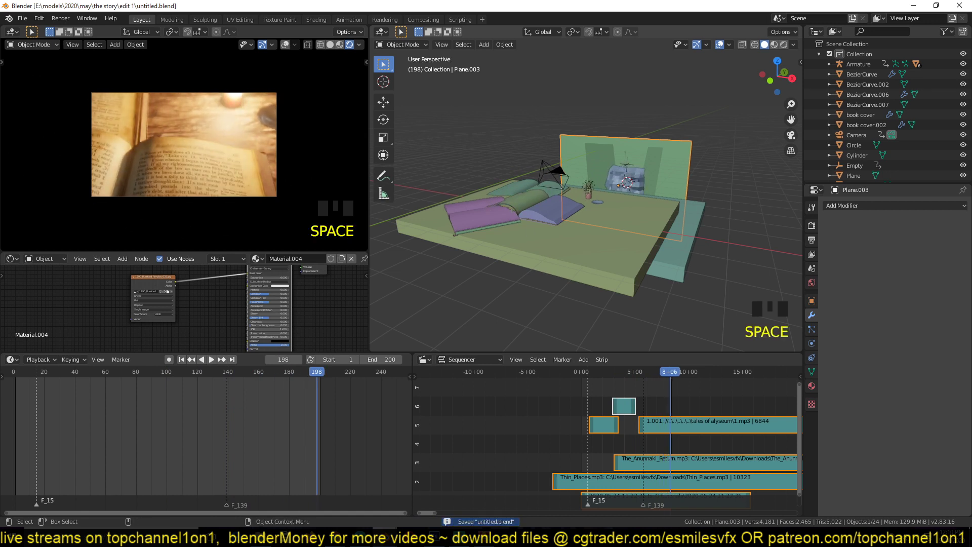
# Deselect all objects and switch to the browser with the StoriesWithBlender channel dashboard in YouTube Studio
pyautogui.hotkey('alt', 'Tab')
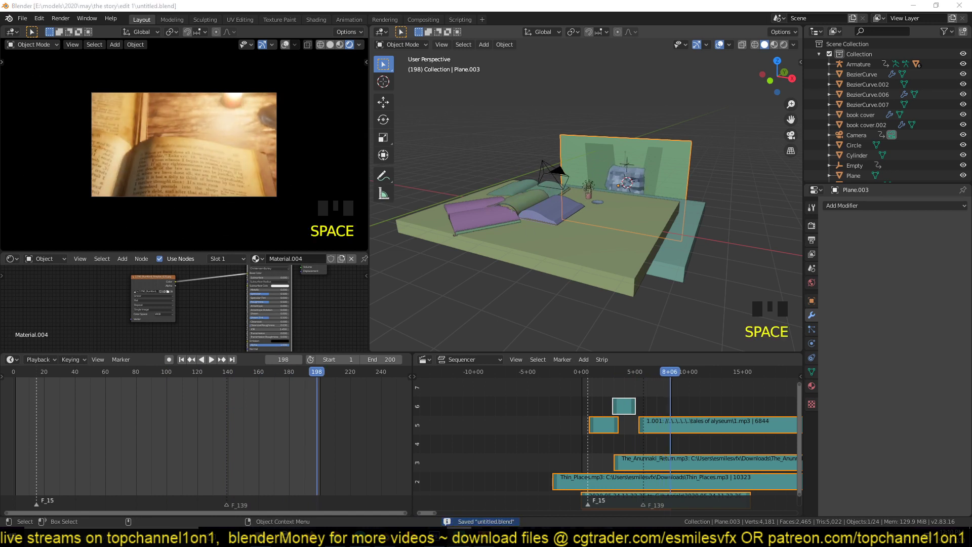
pyautogui.click(519, 284)
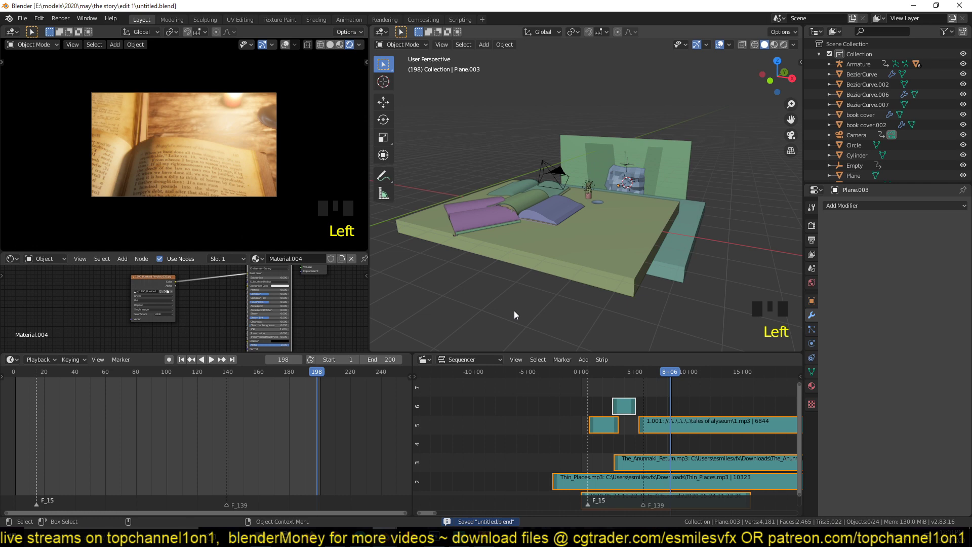
pyautogui.click(360, 536)
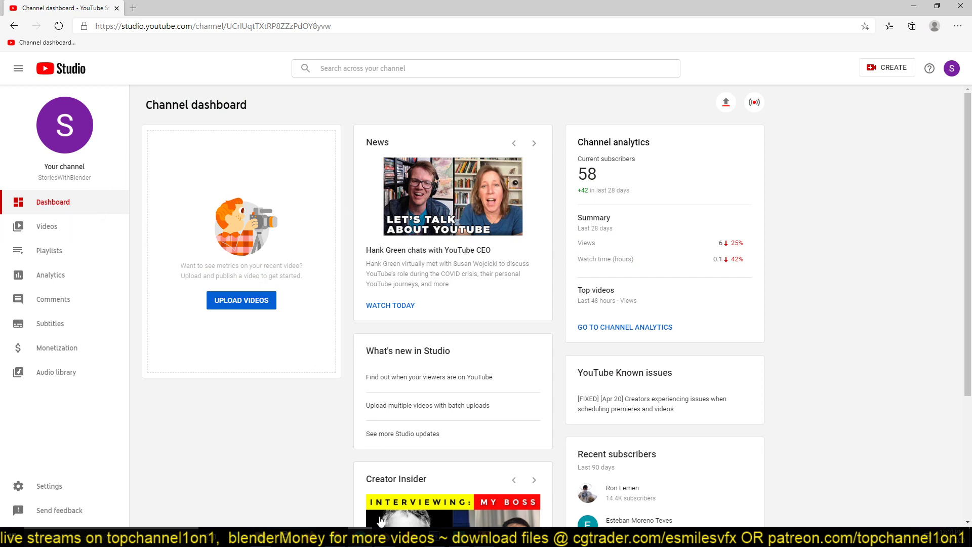
# Return to Blender, save the file and select the fireplace backdrop plane
pyautogui.click(380, 537)
pyautogui.hotkey('ctrl', 's')
pyautogui.click(649, 159)
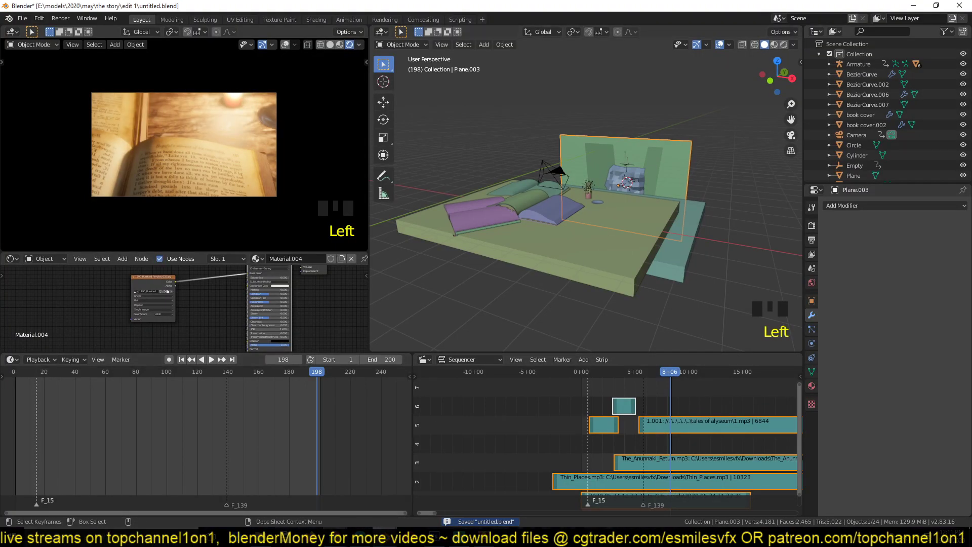
# Select a page block of the purple open book and view the whole scene from behind the fireplace
pyautogui.click(307, 541)
pyautogui.click(486, 230)
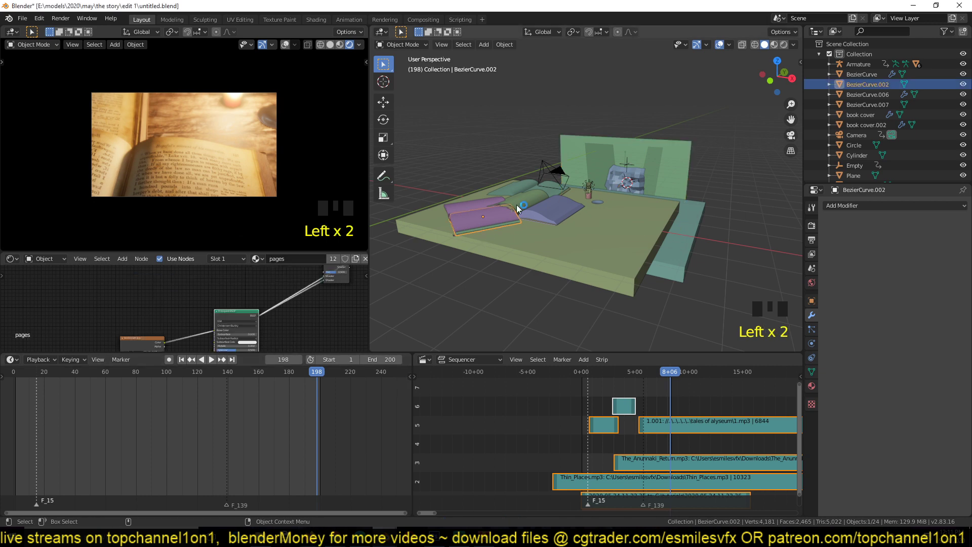
pyautogui.moveTo(633, 221); pyautogui.dragTo(721, 223, button='middle')
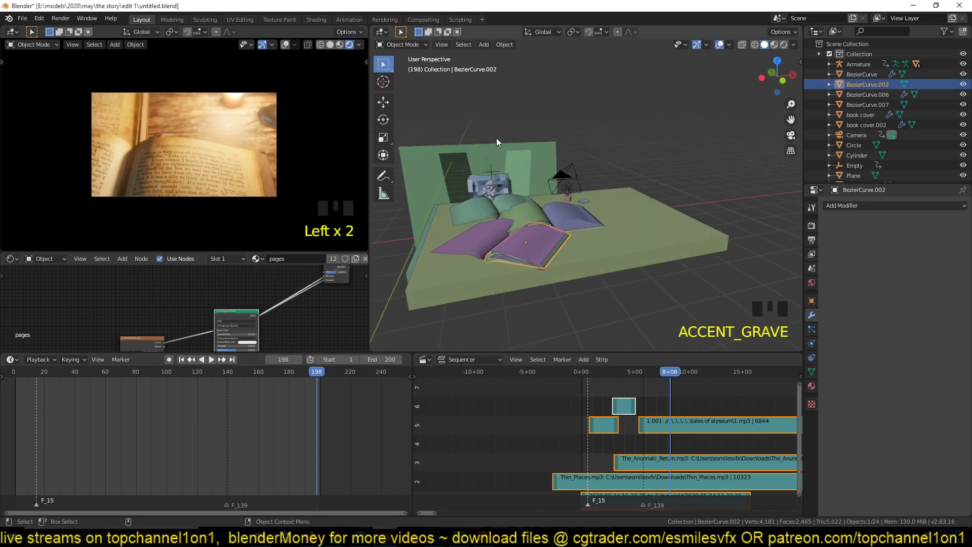
pyautogui.keyDown('shift'); pyautogui.moveTo(493, 142); pyautogui.dragTo(698, 177, button='middle'); pyautogui.keyUp('shift')
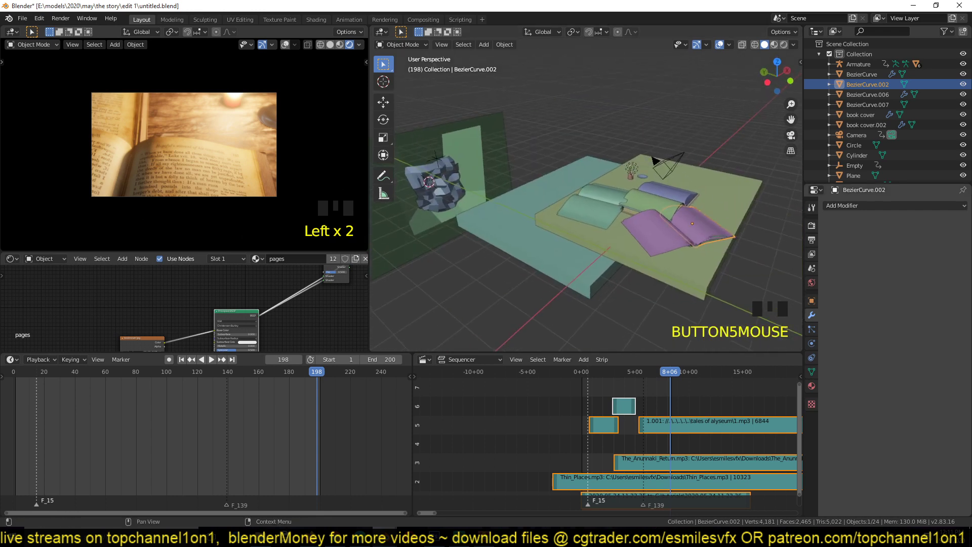